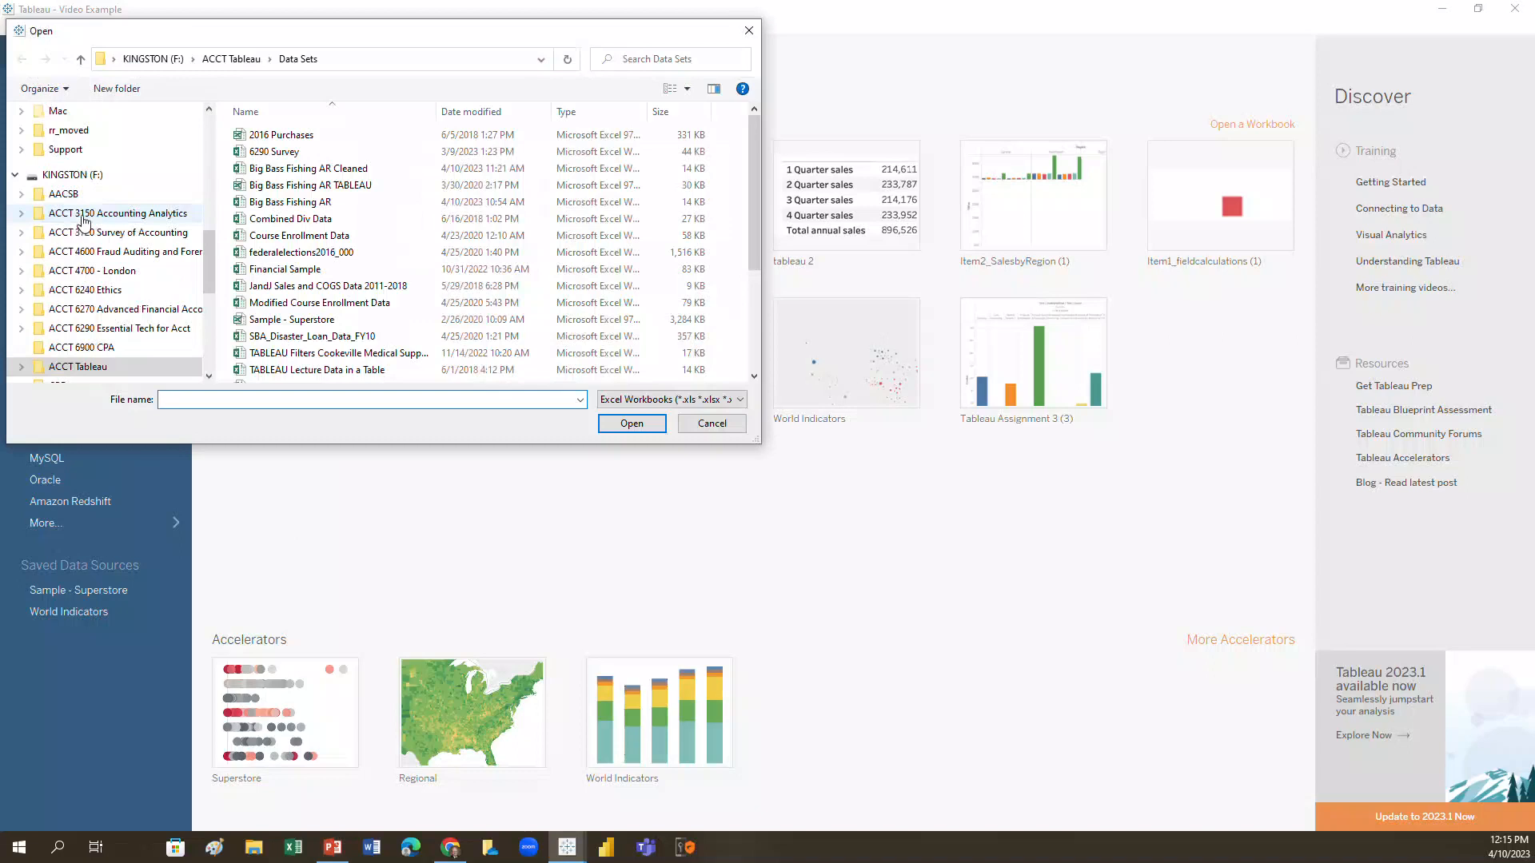
Step: Connect to the Financial Sample Excel workbook and clean its Sheet1 data with the Data Interpreter
left_click(268, 272)
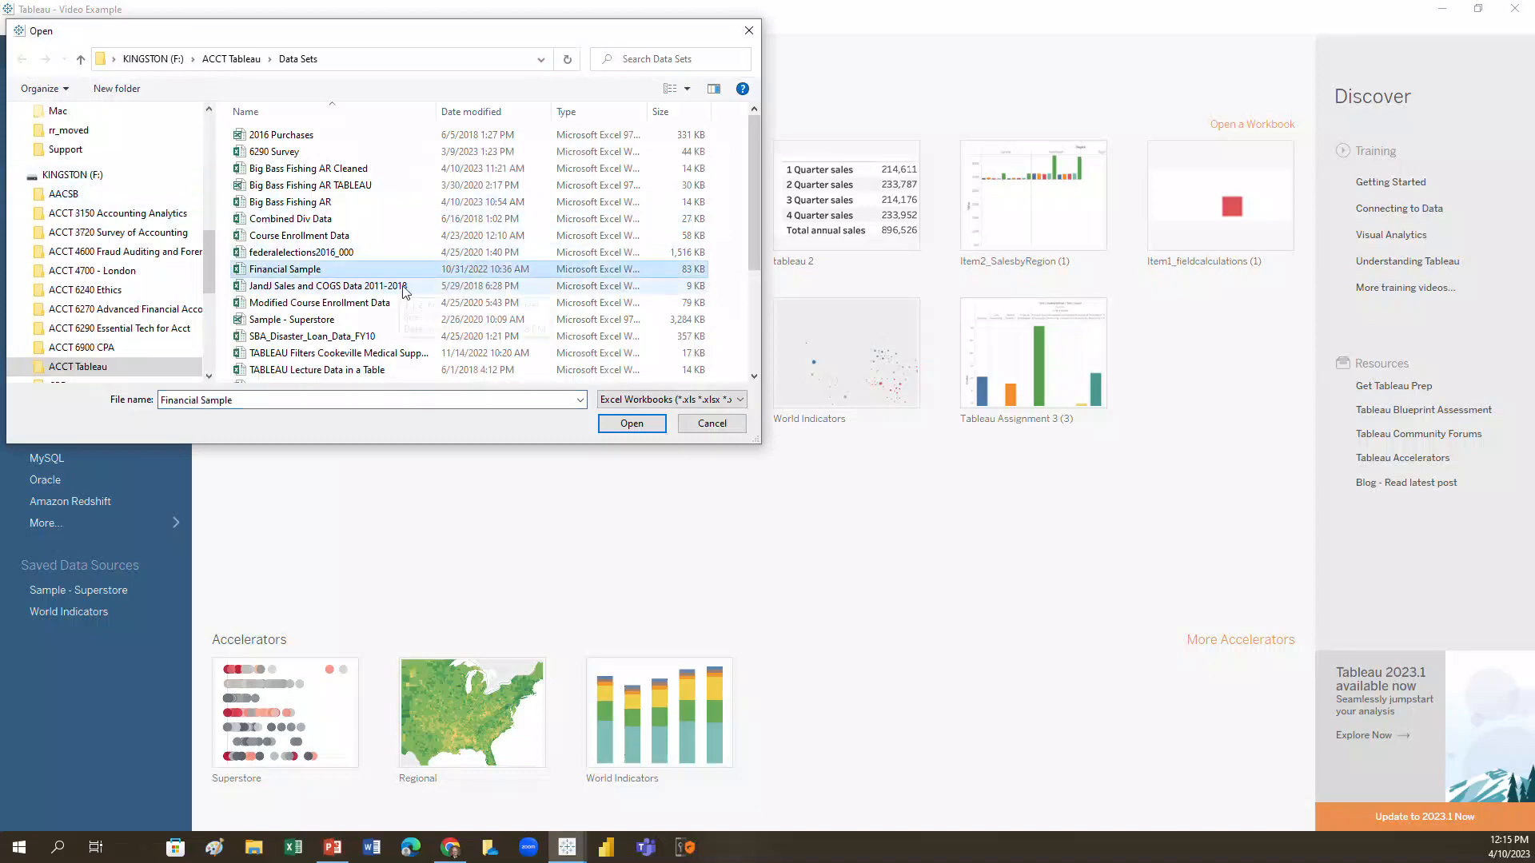
left_click(631, 423)
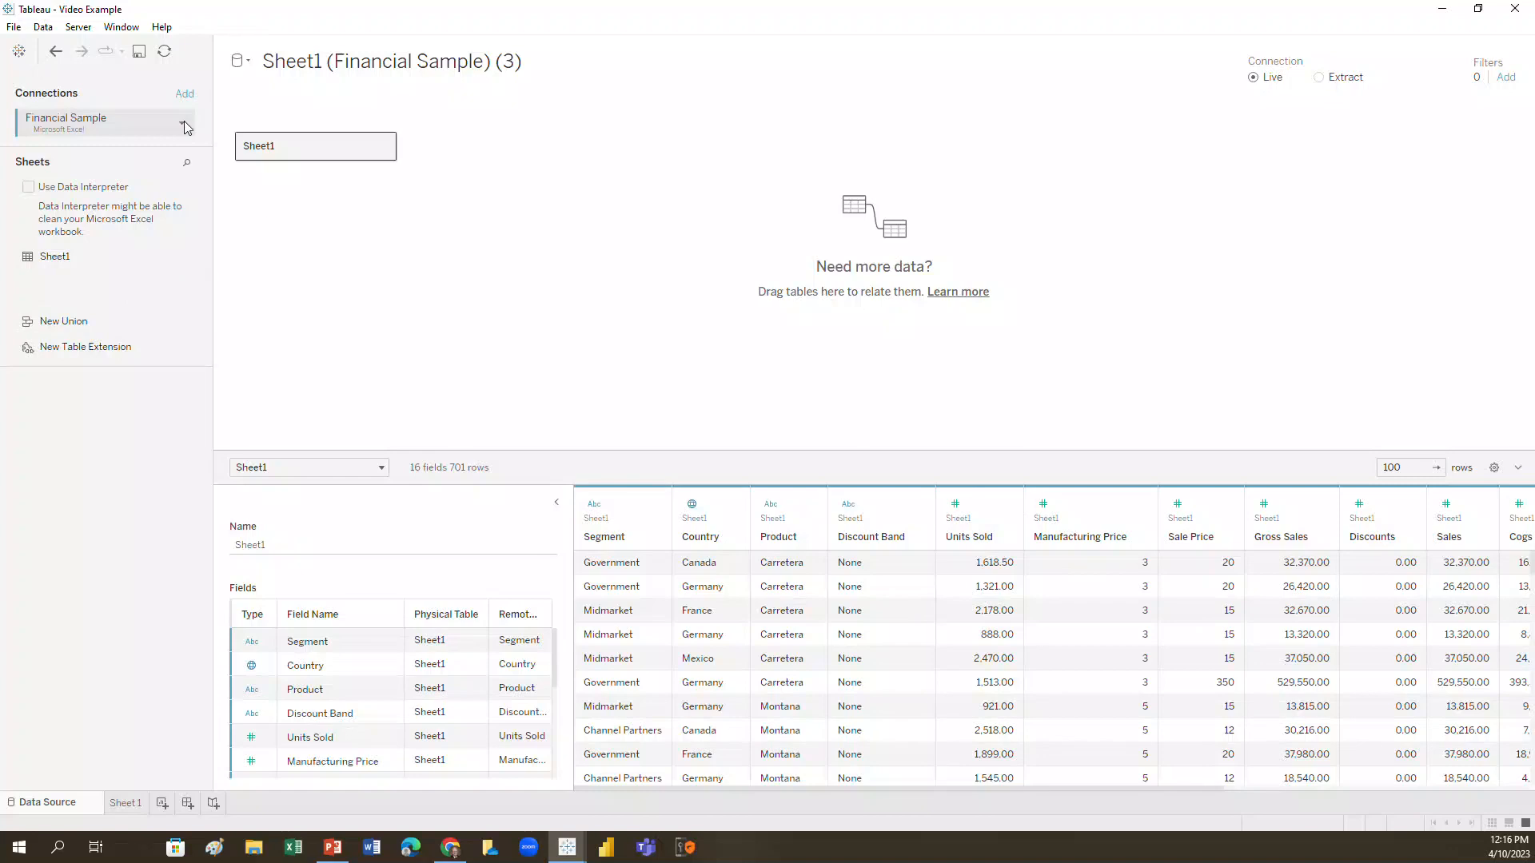
left_click(29, 189)
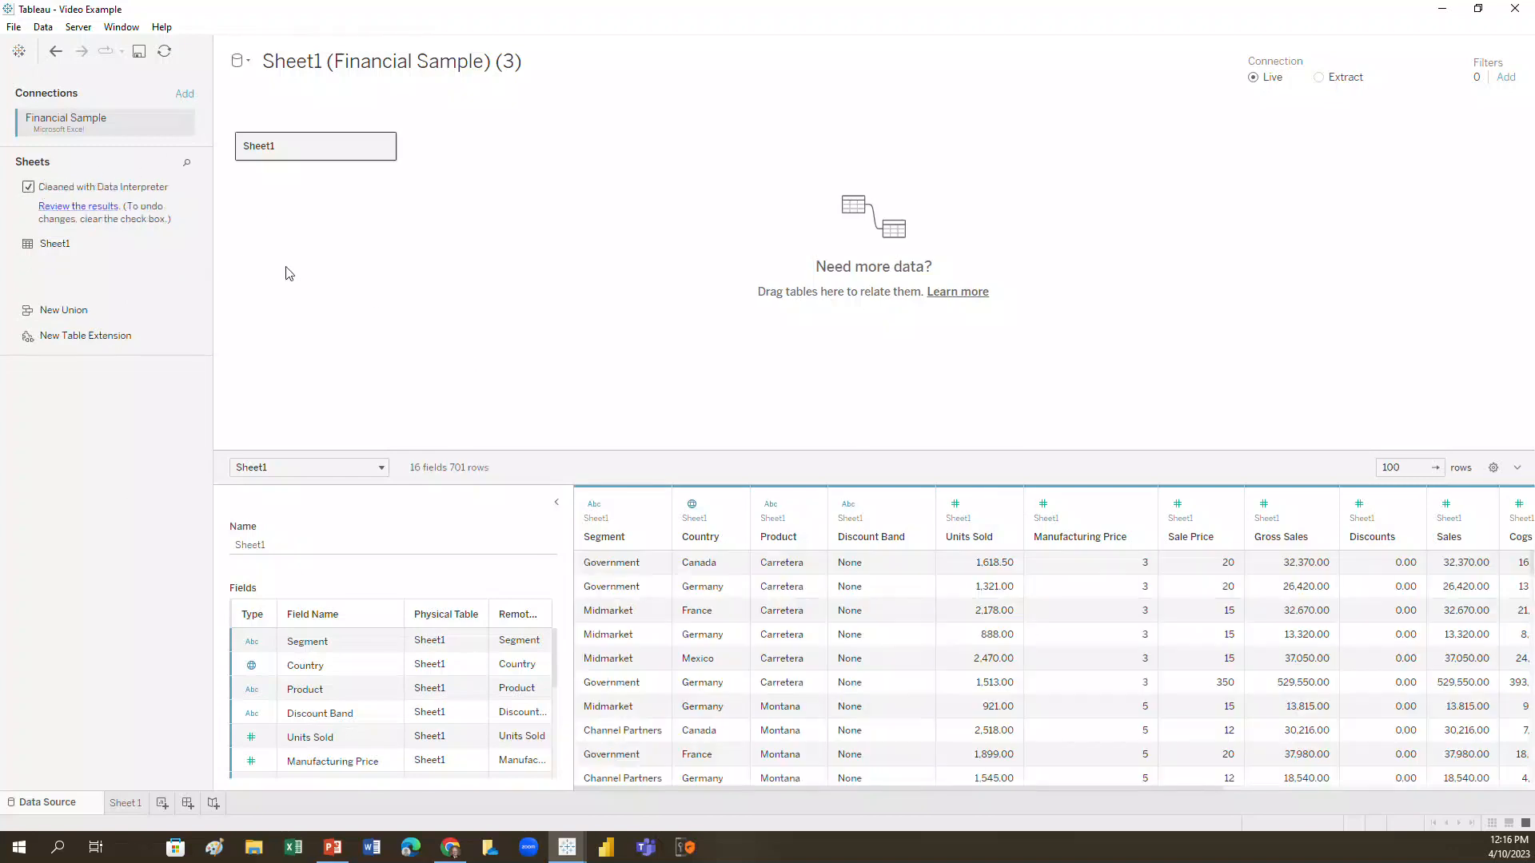
Step: Review the Data Interpreter results for Sheet1 of the Financial Sample in Excel, and close the results workbook
left_click(72, 207)
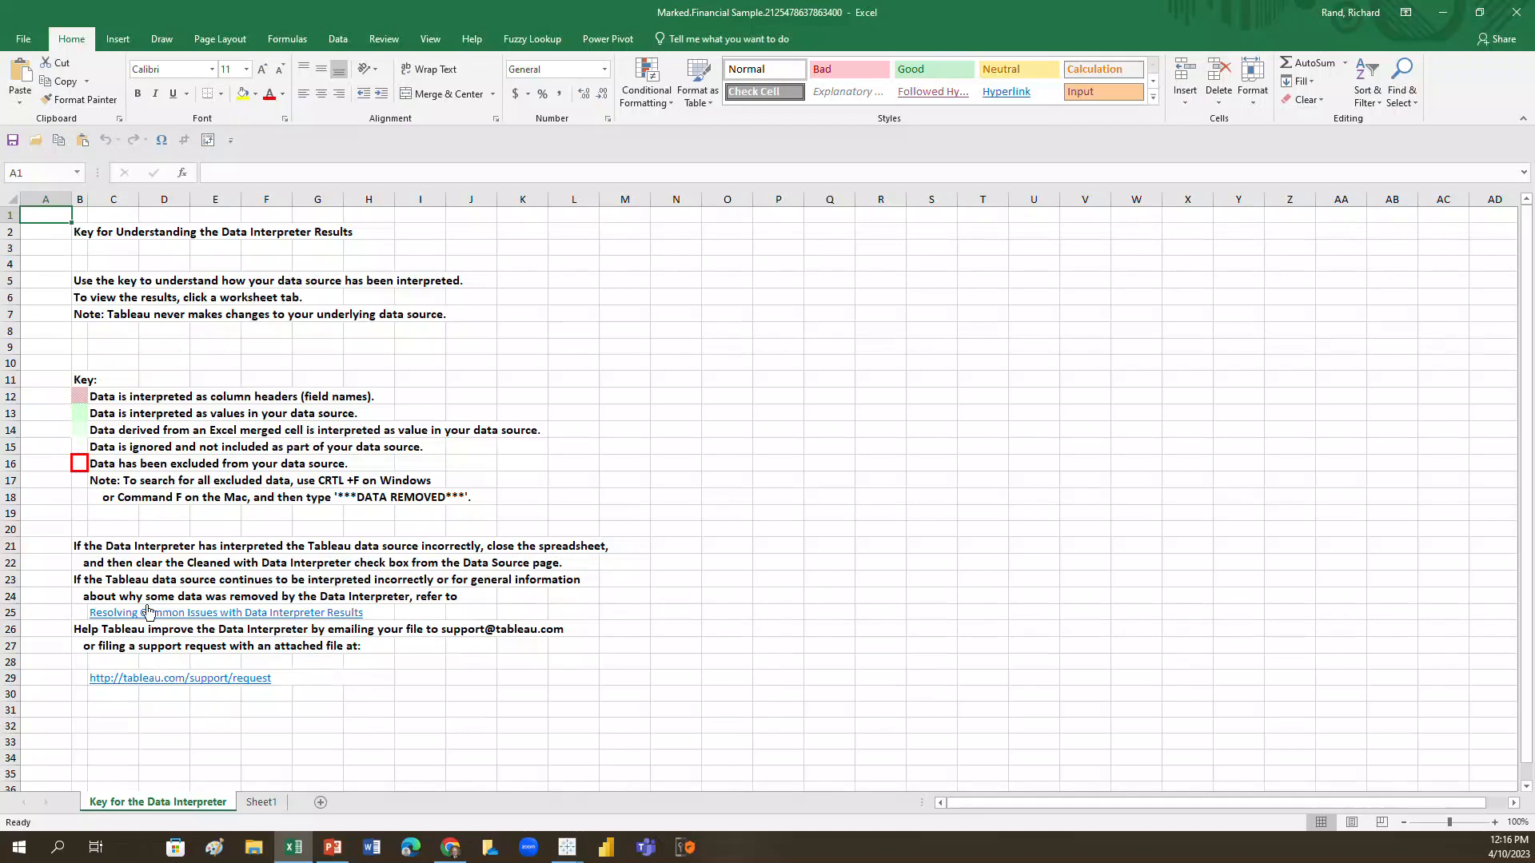
left_click(263, 804)
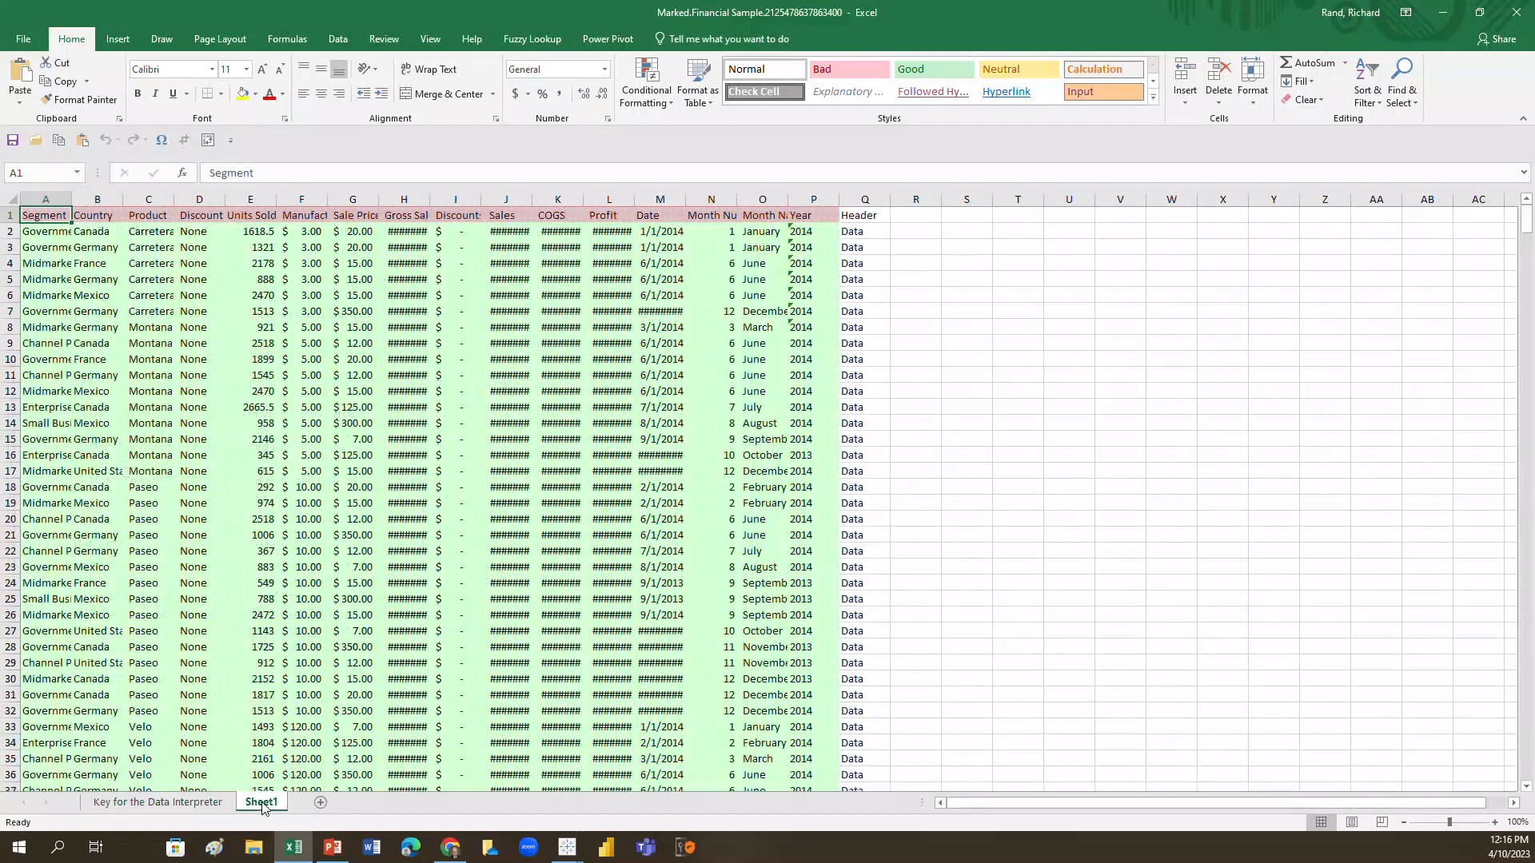
scroll(365, 543, "down", 7)
scroll(368, 587, "down", 7)
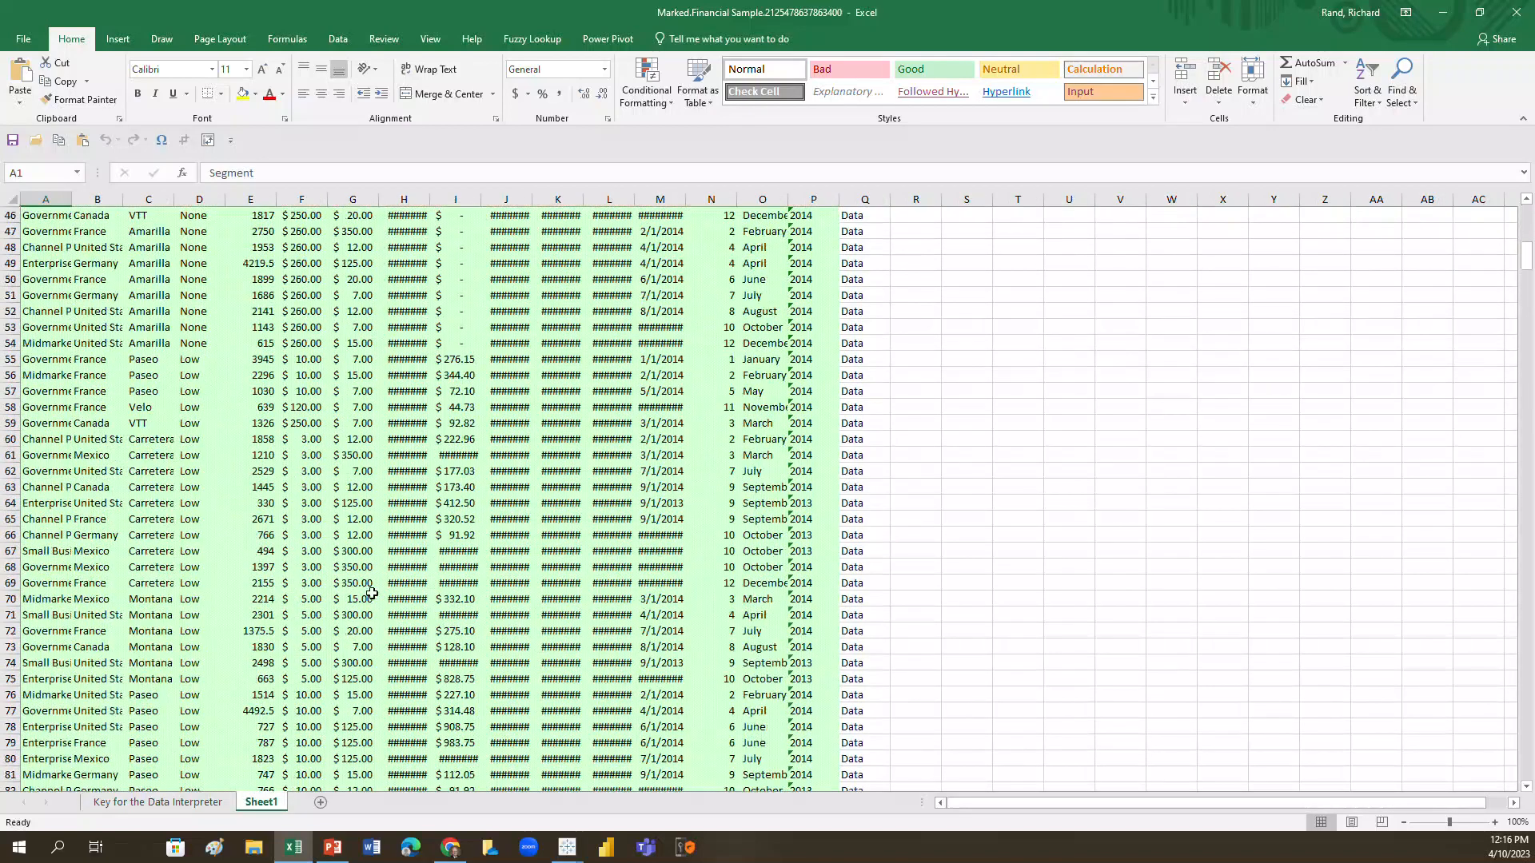
scroll(391, 589, "up", 15)
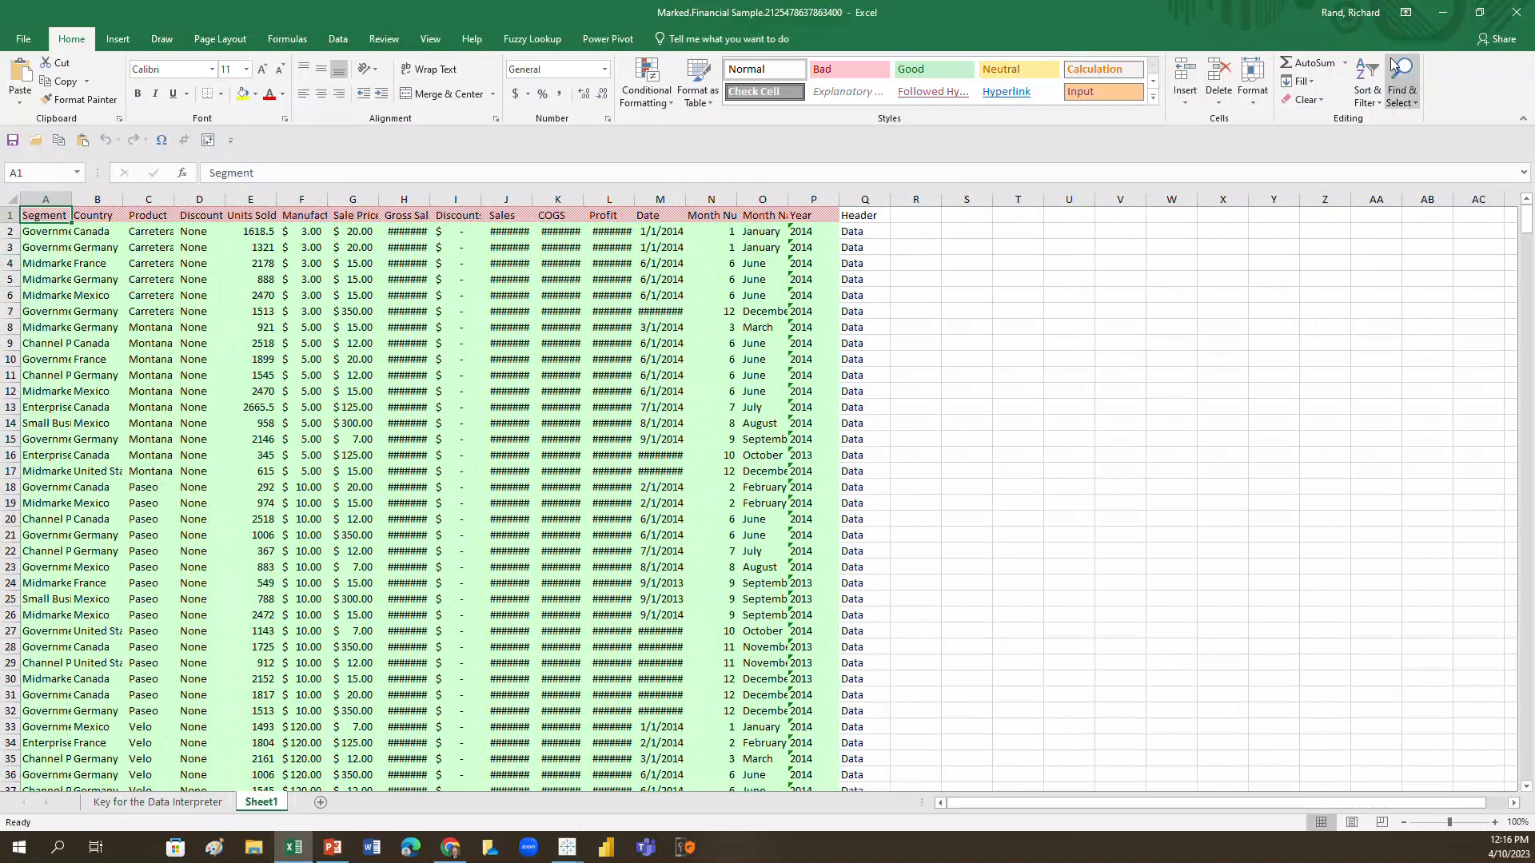
left_click(1522, 12)
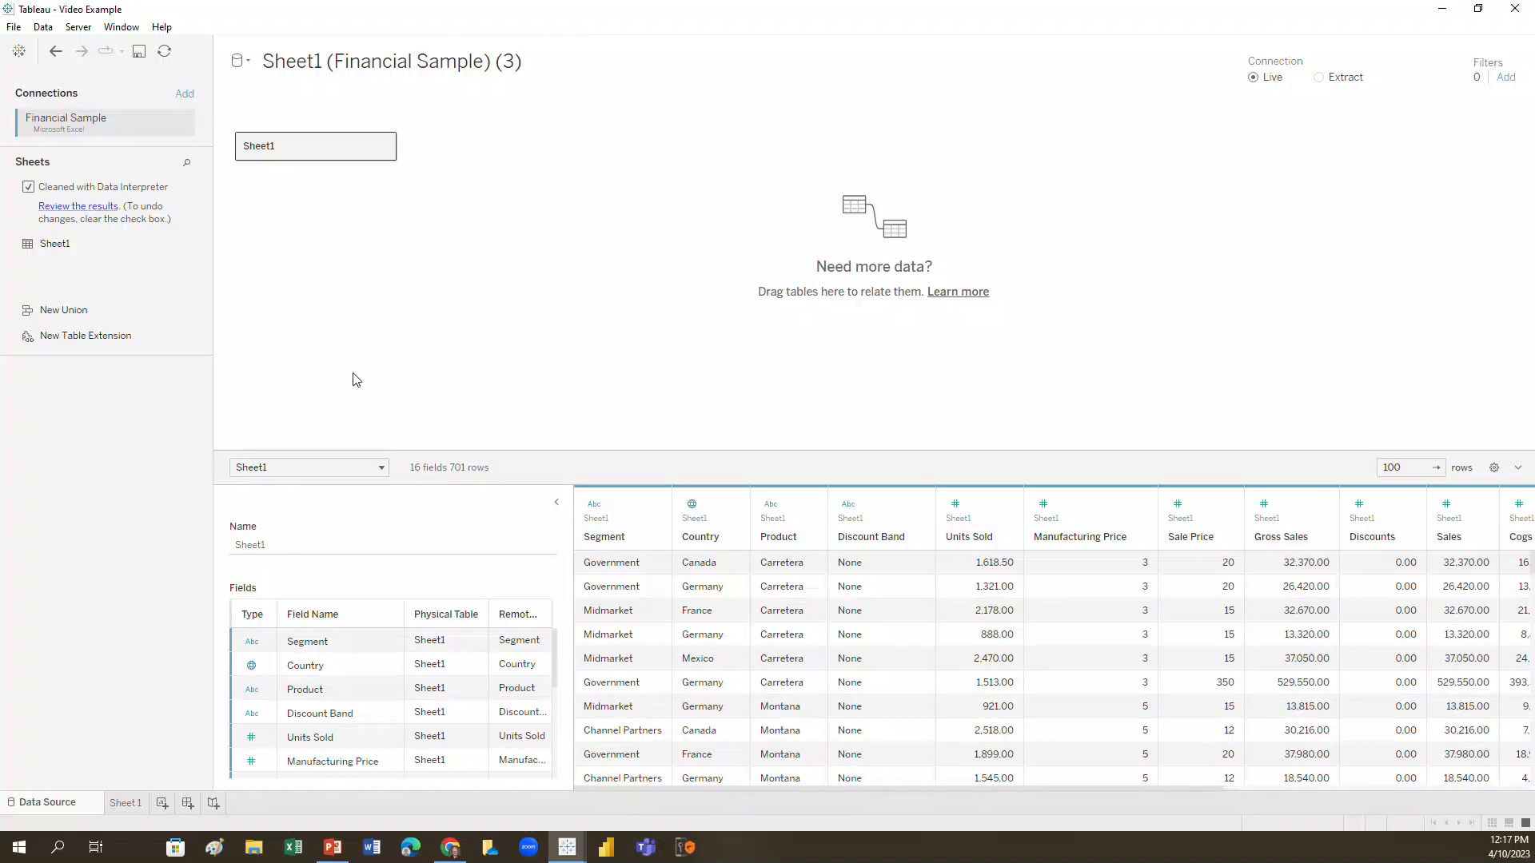
Step: Add a new data source from the Big Bass Fishing AR Excel workbook in the Data Sets folder
left_click(46, 32)
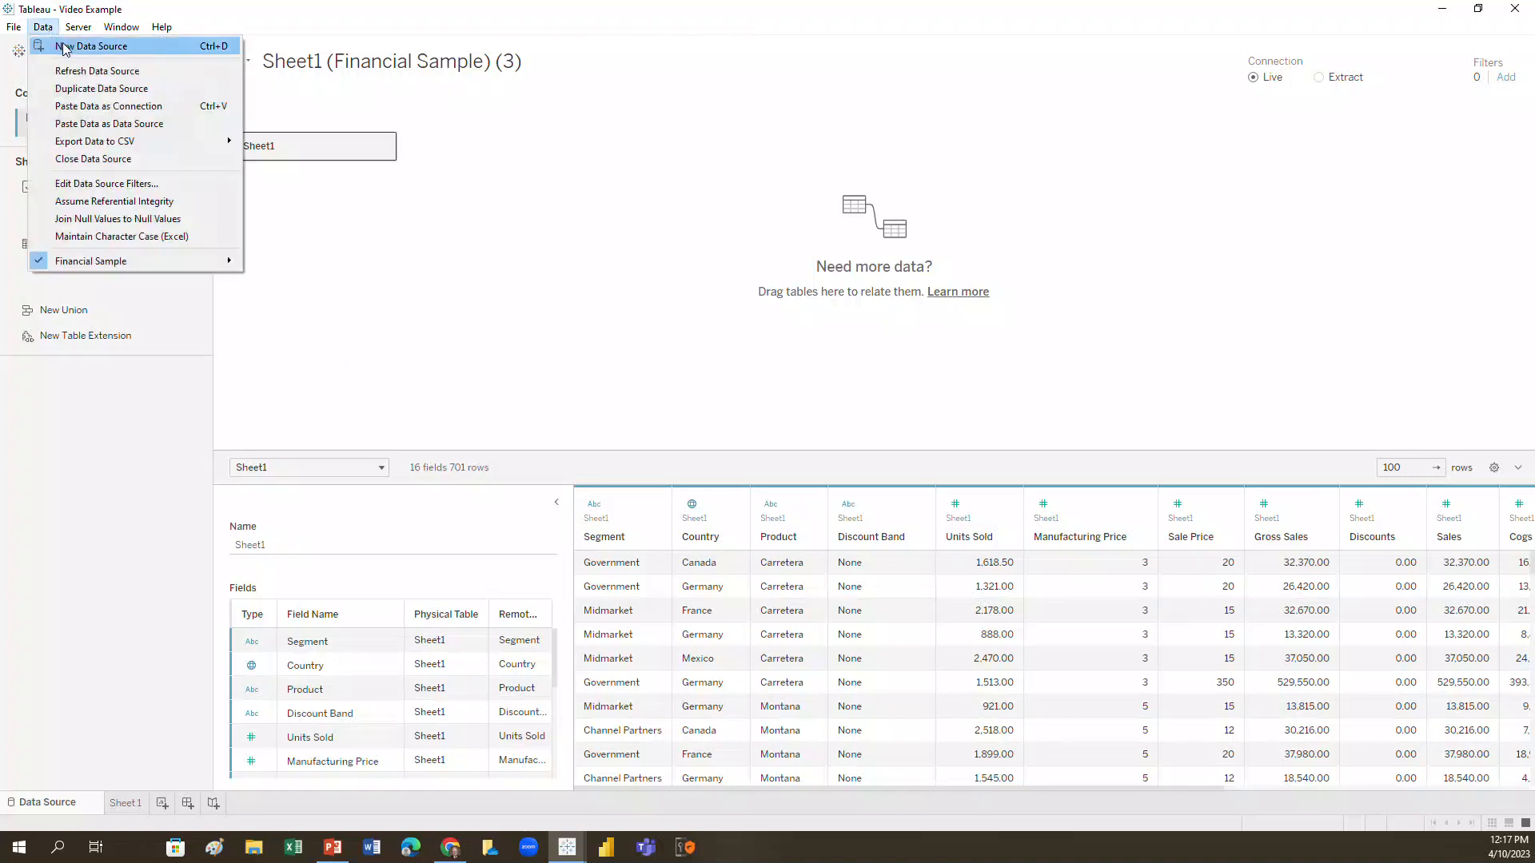
left_click(65, 48)
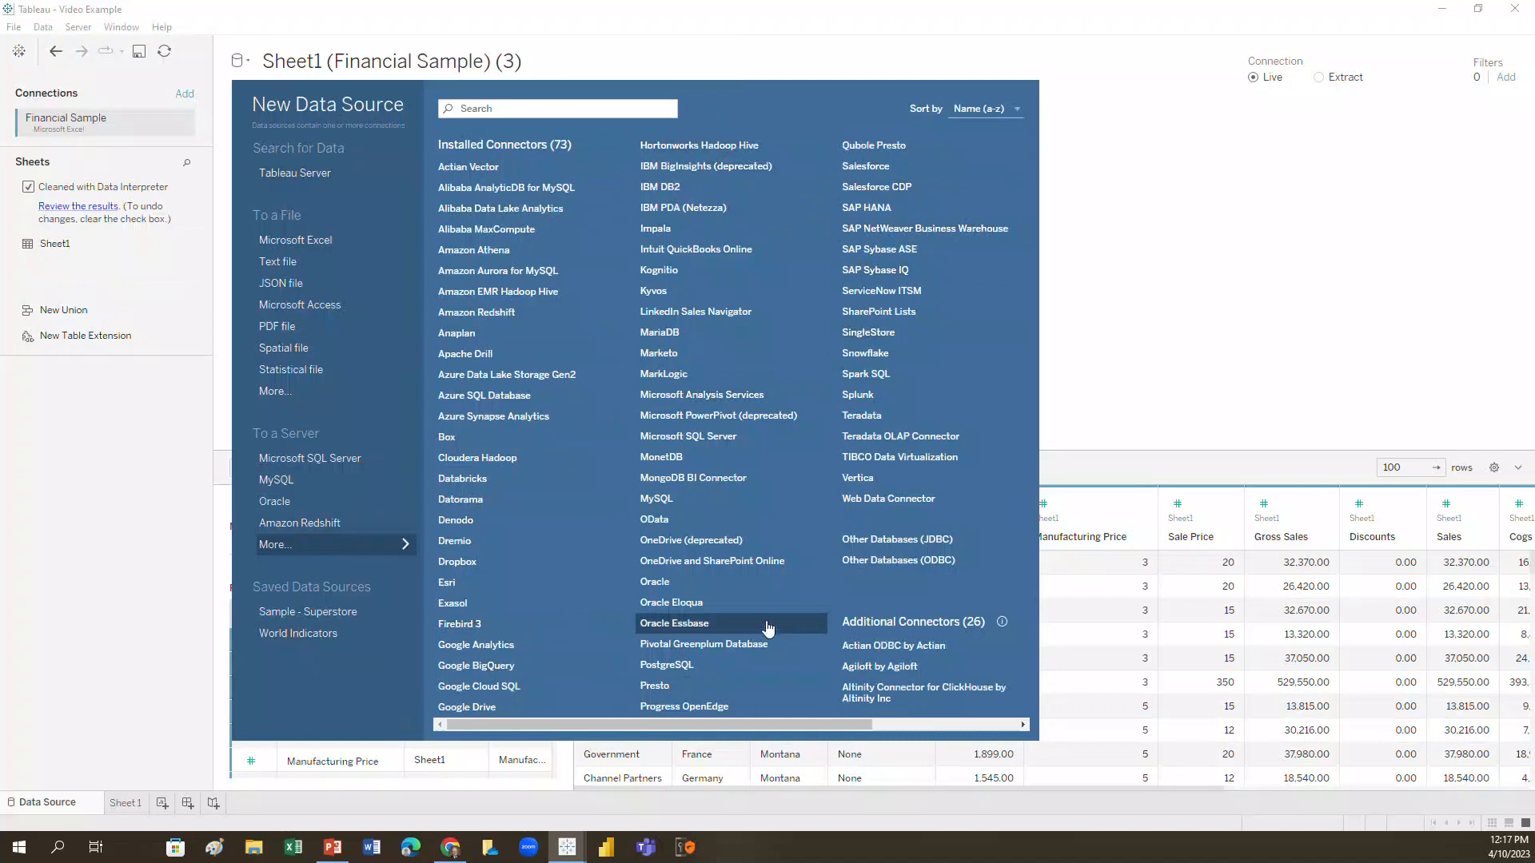
mouse_move(770, 727)
left_mouse_down()
mouse_move(934, 724)
mouse_move(789, 725)
left_mouse_up()
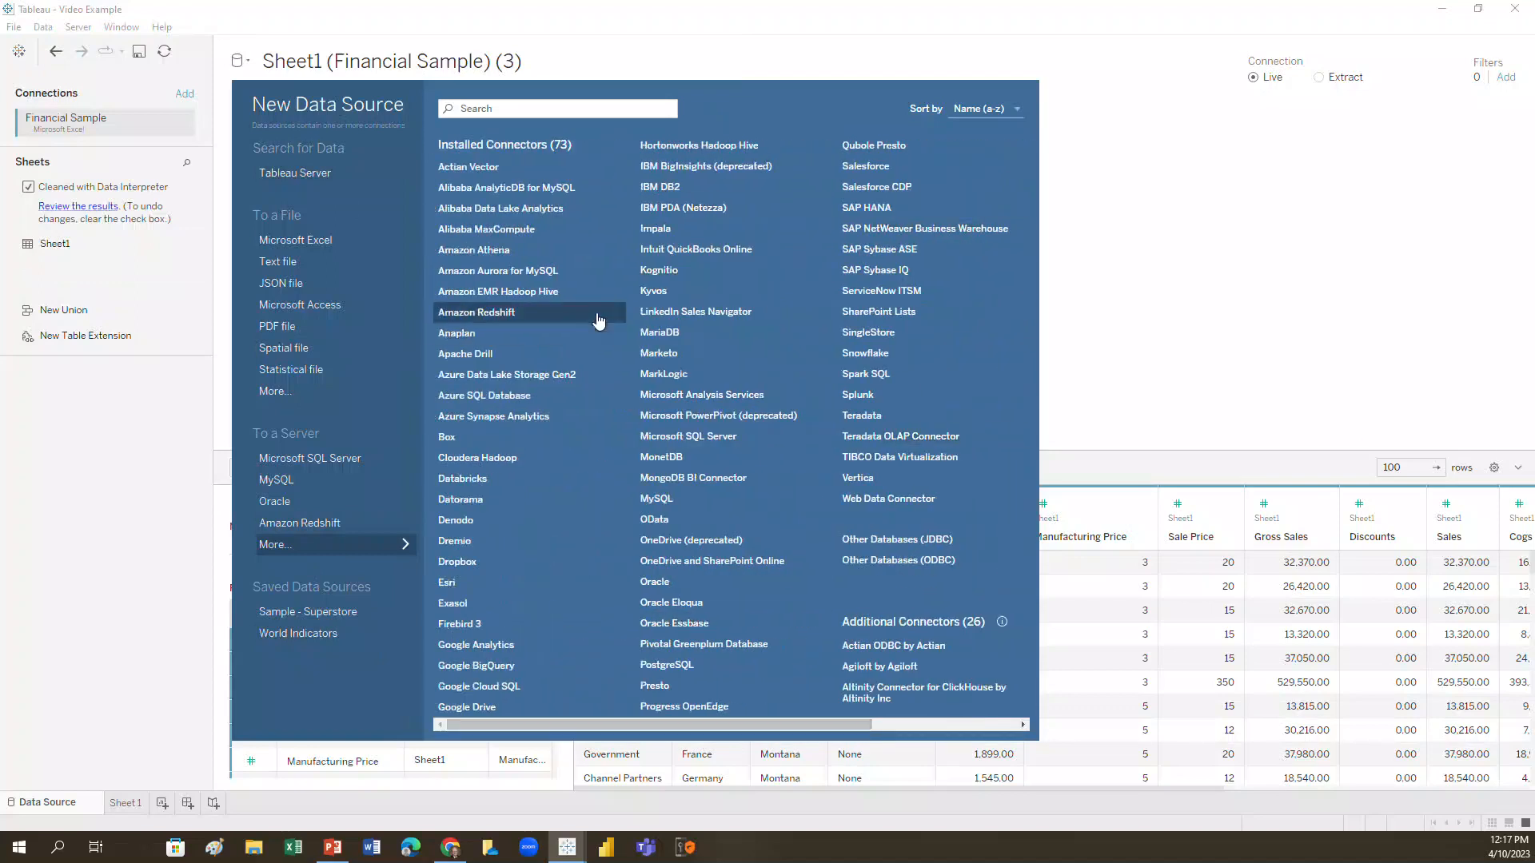
left_click(338, 246)
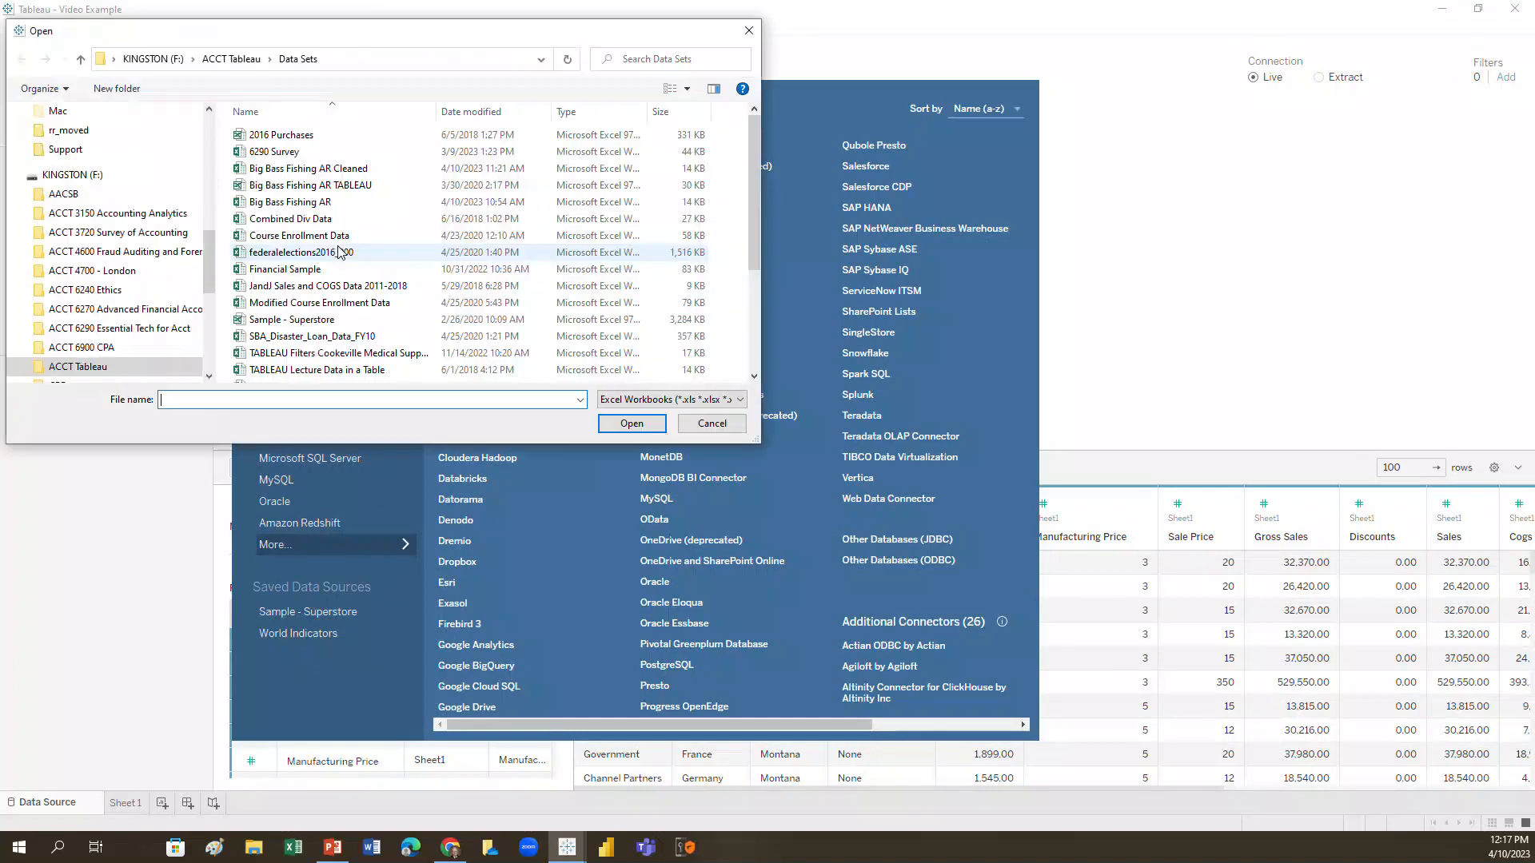
left_click(305, 210)
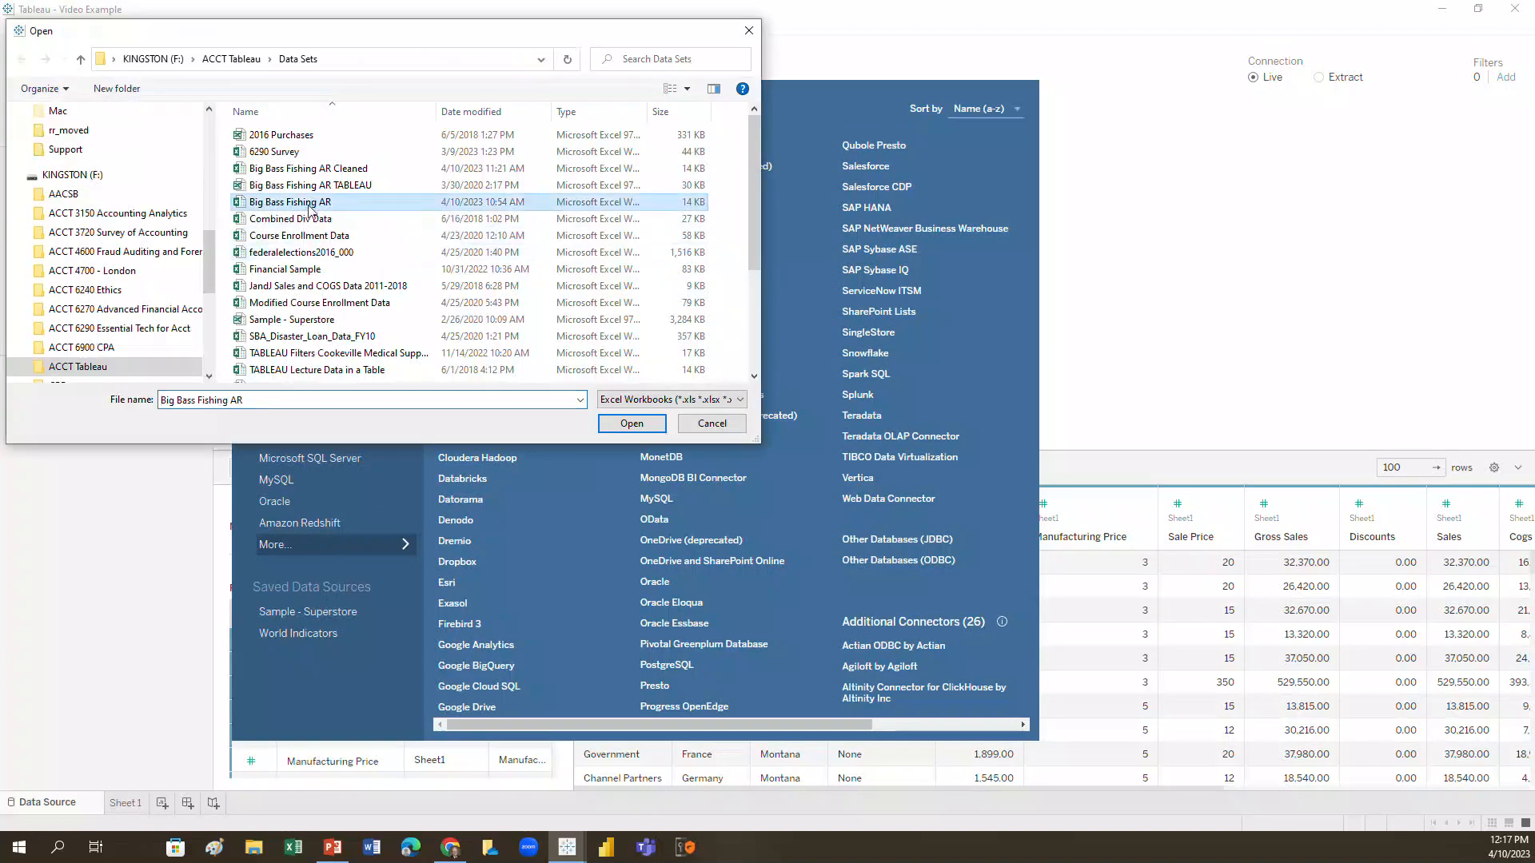
left_click(630, 424)
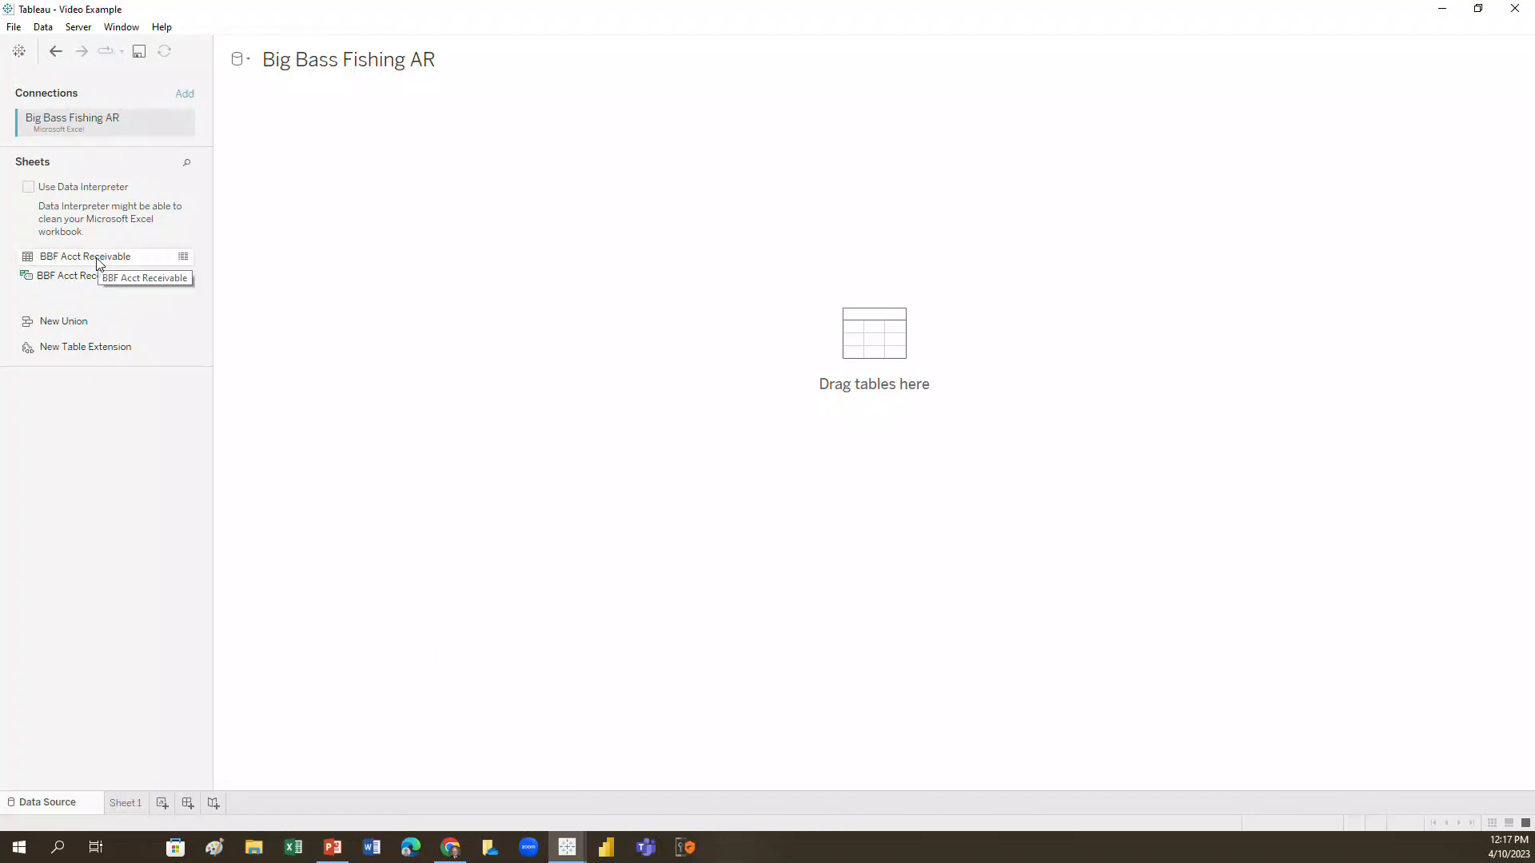
Step: Add the BBF Acct Receivable table to the data source and clean it with the Data Interpreter
left_click_drag(99, 264, 852, 339)
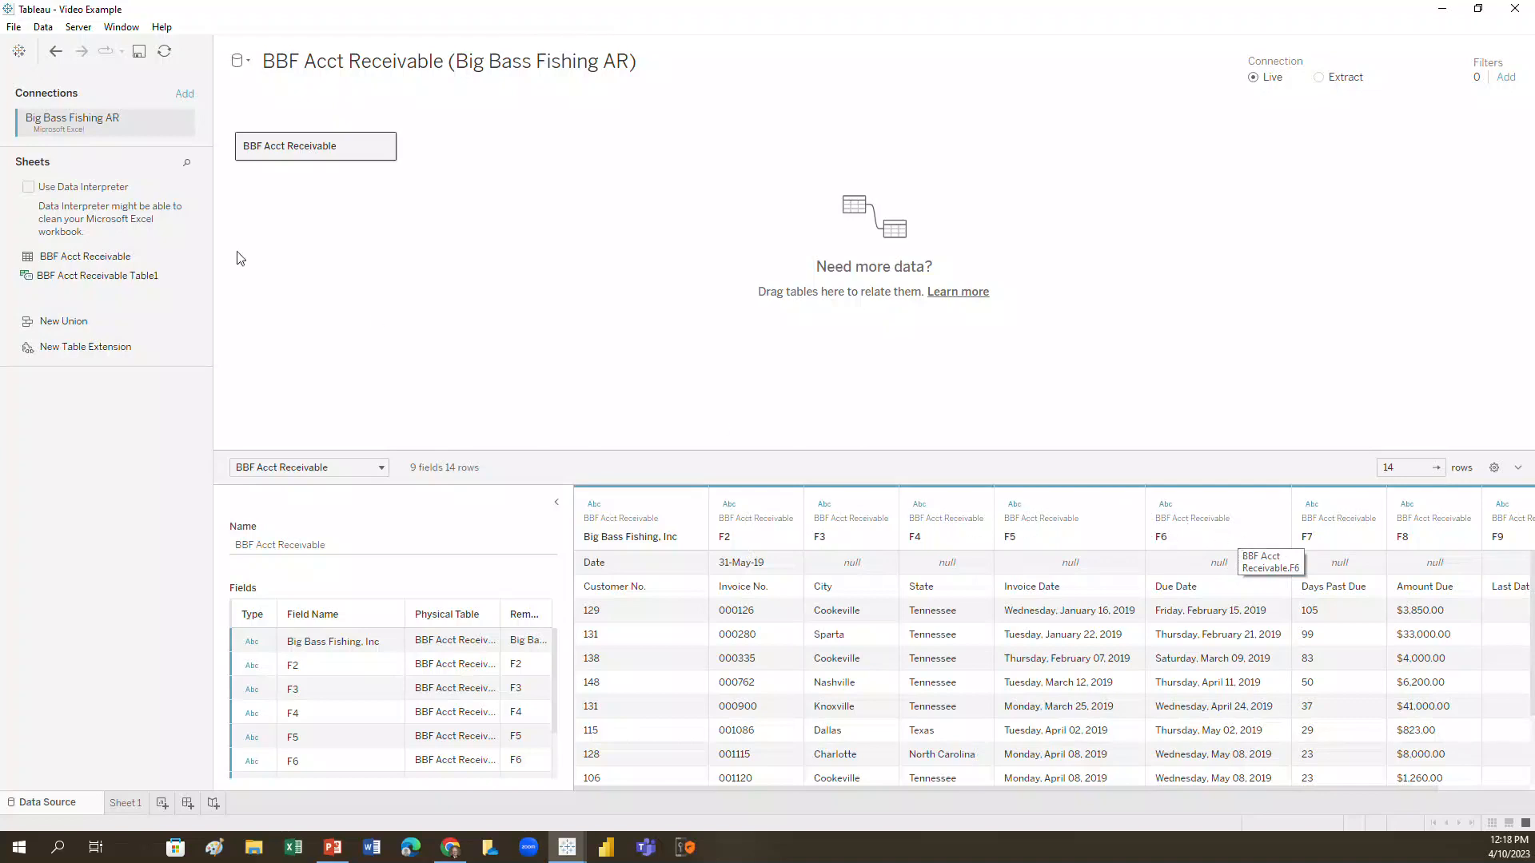
left_click(29, 188)
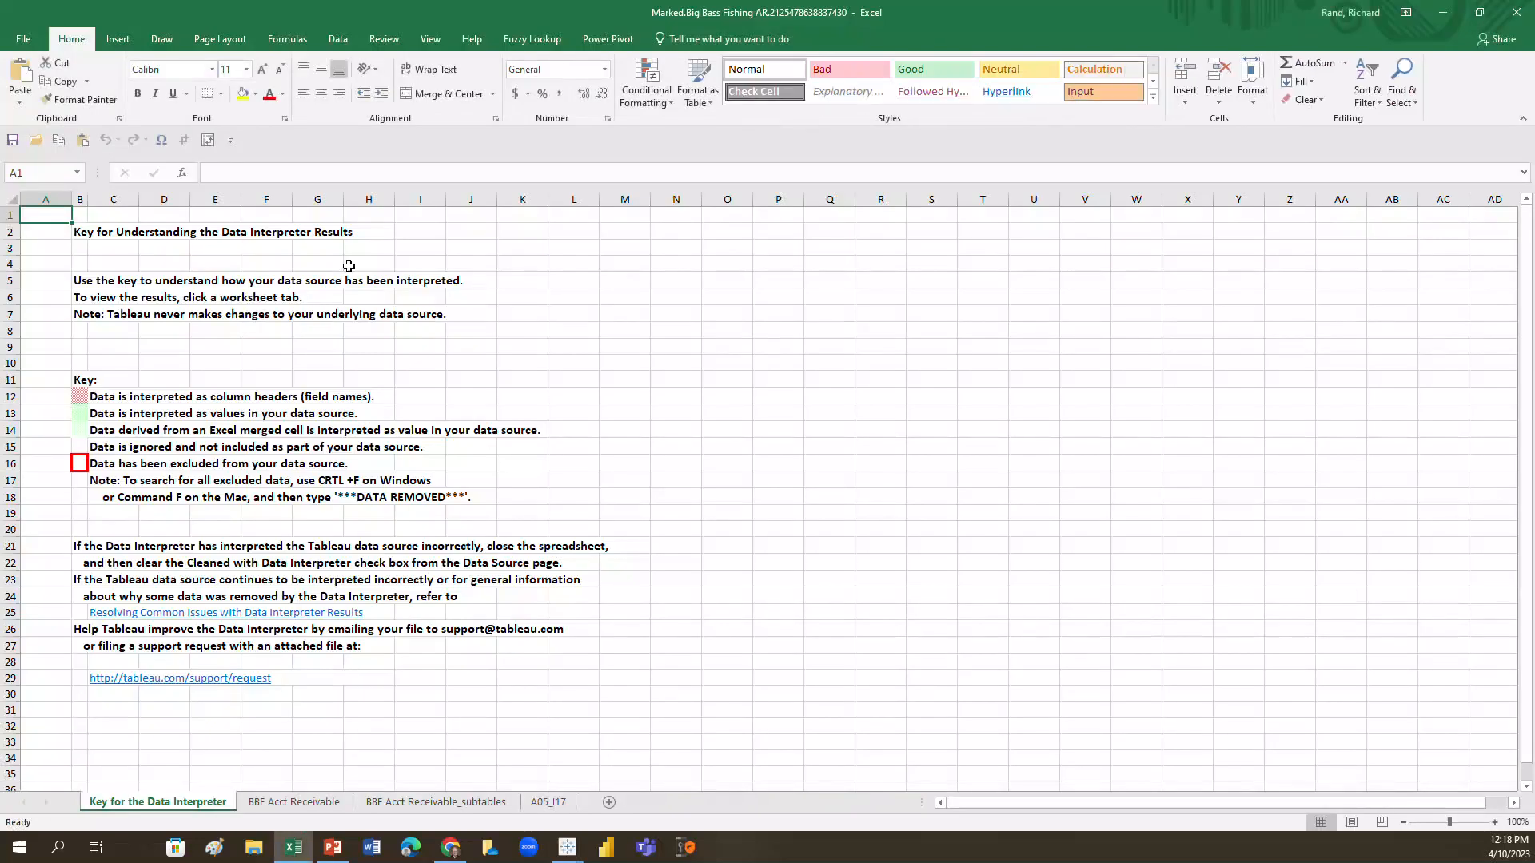
Step: Examine the excluded date and the Days Past Due values in the interpreted BBF Acct Receivable sheet, and close the results workbook
left_click(279, 803)
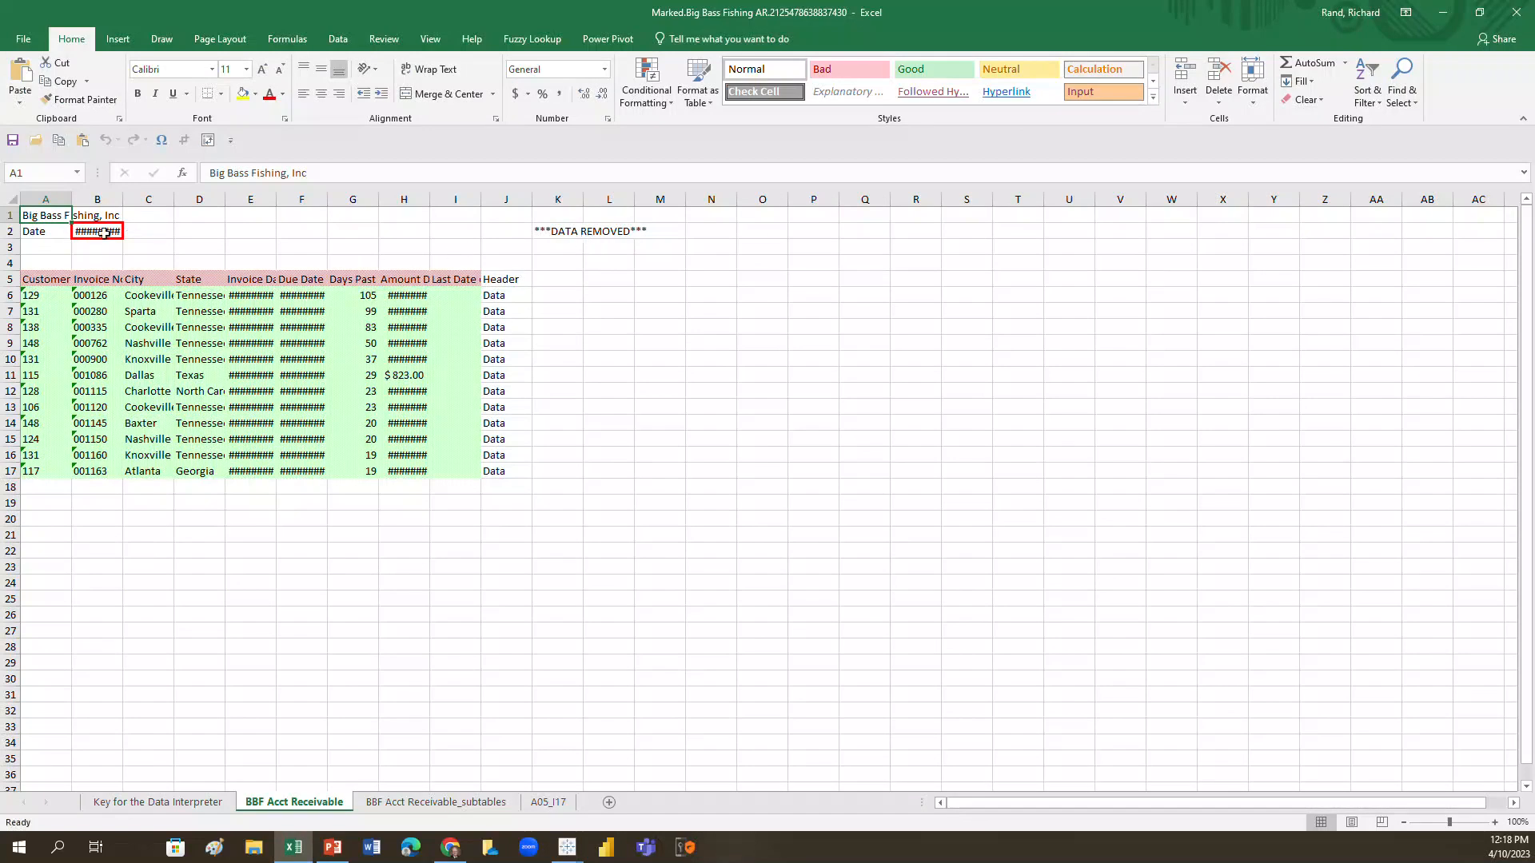
mouse_move(104, 234)
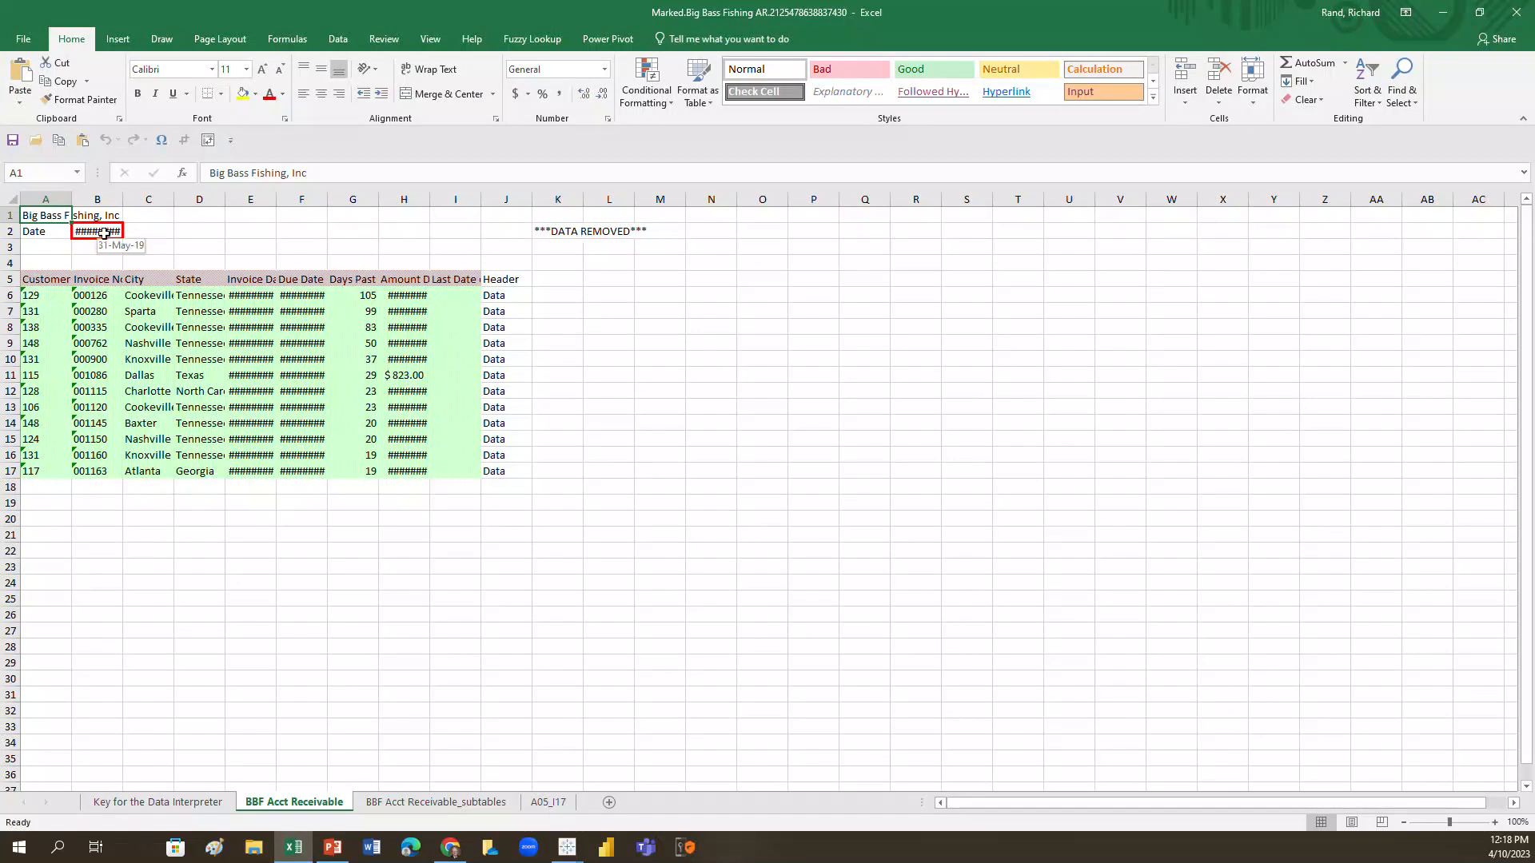
left_click(342, 294)
left_click(343, 312)
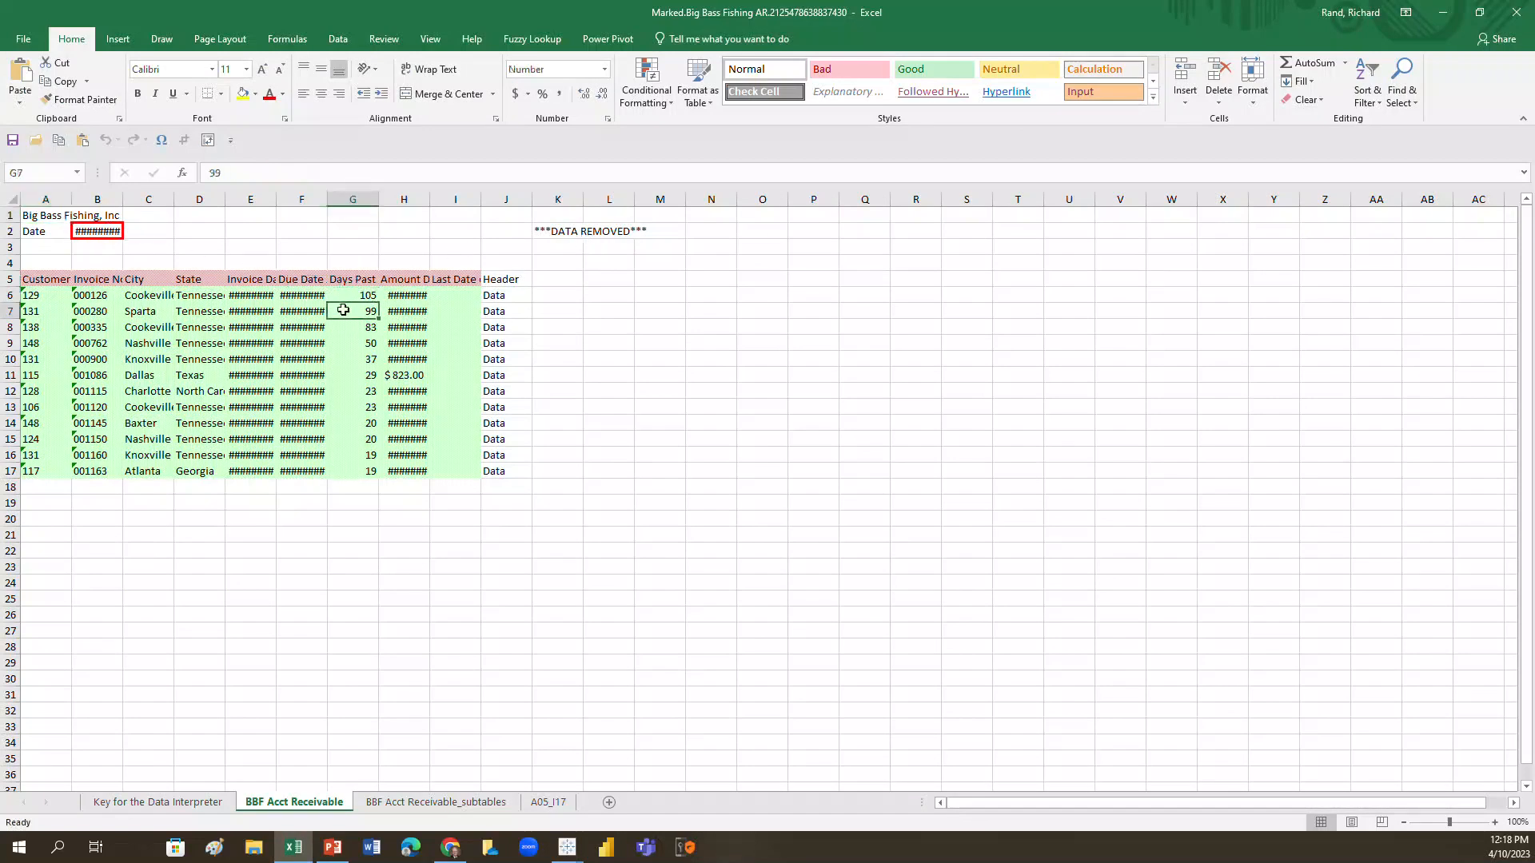
left_click(343, 326)
left_click(345, 342)
left_click(345, 359)
left_click(346, 375)
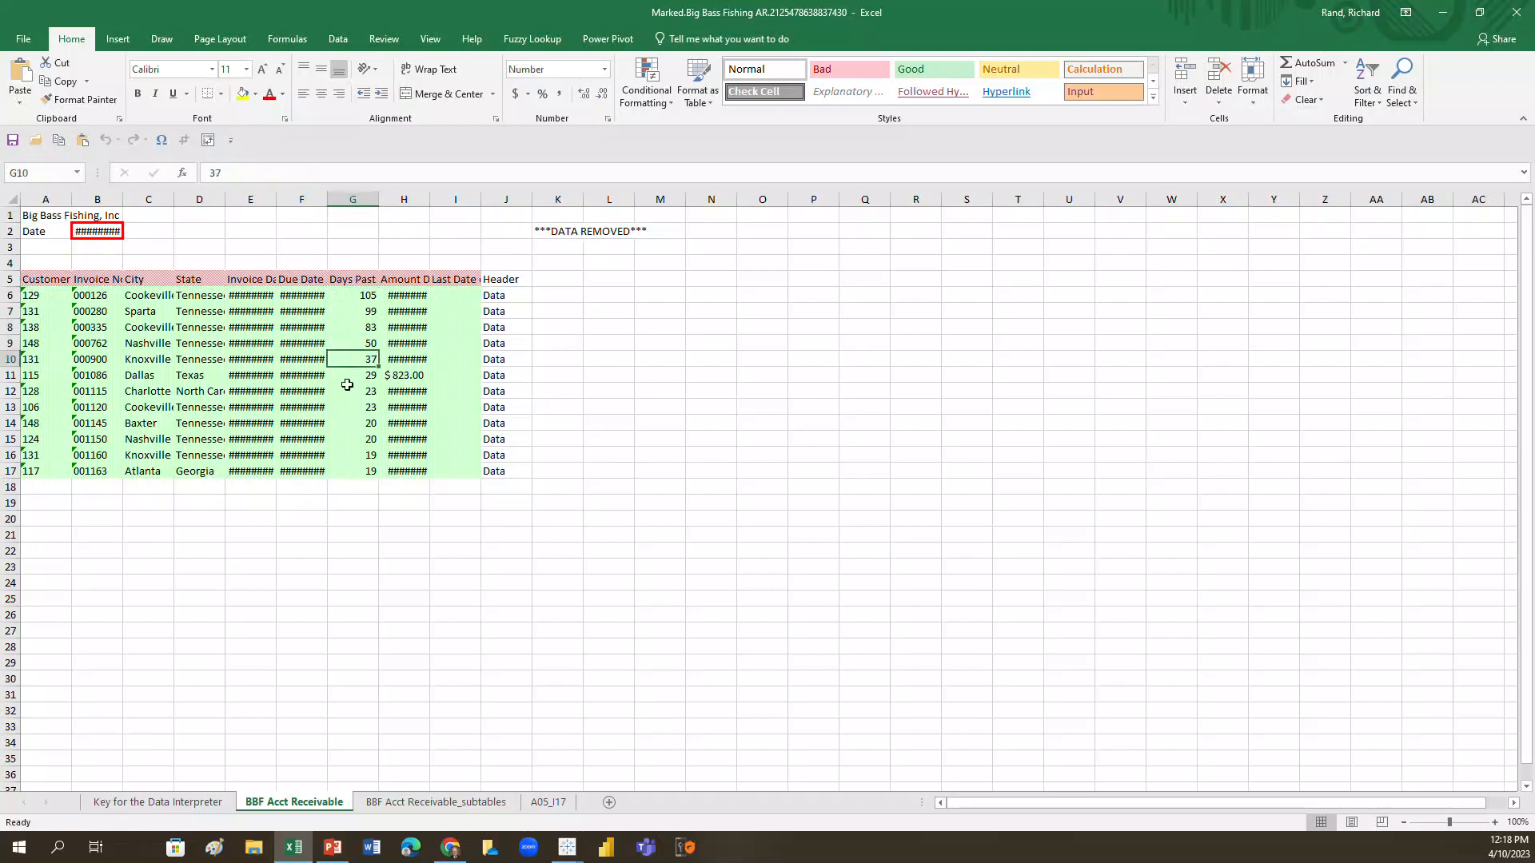
left_click(347, 391)
left_click(347, 406)
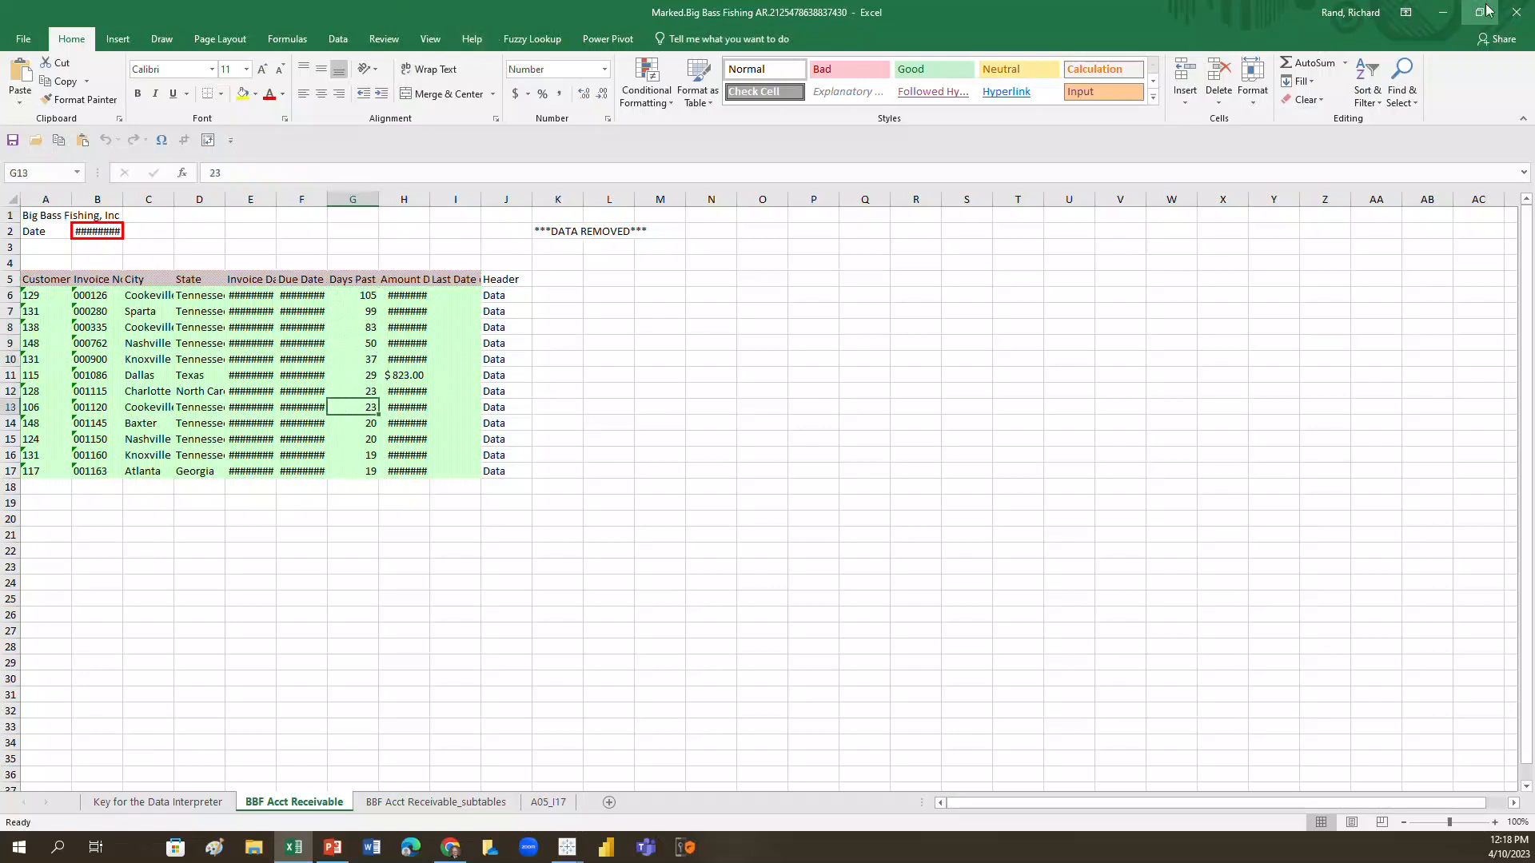
left_click(1519, 14)
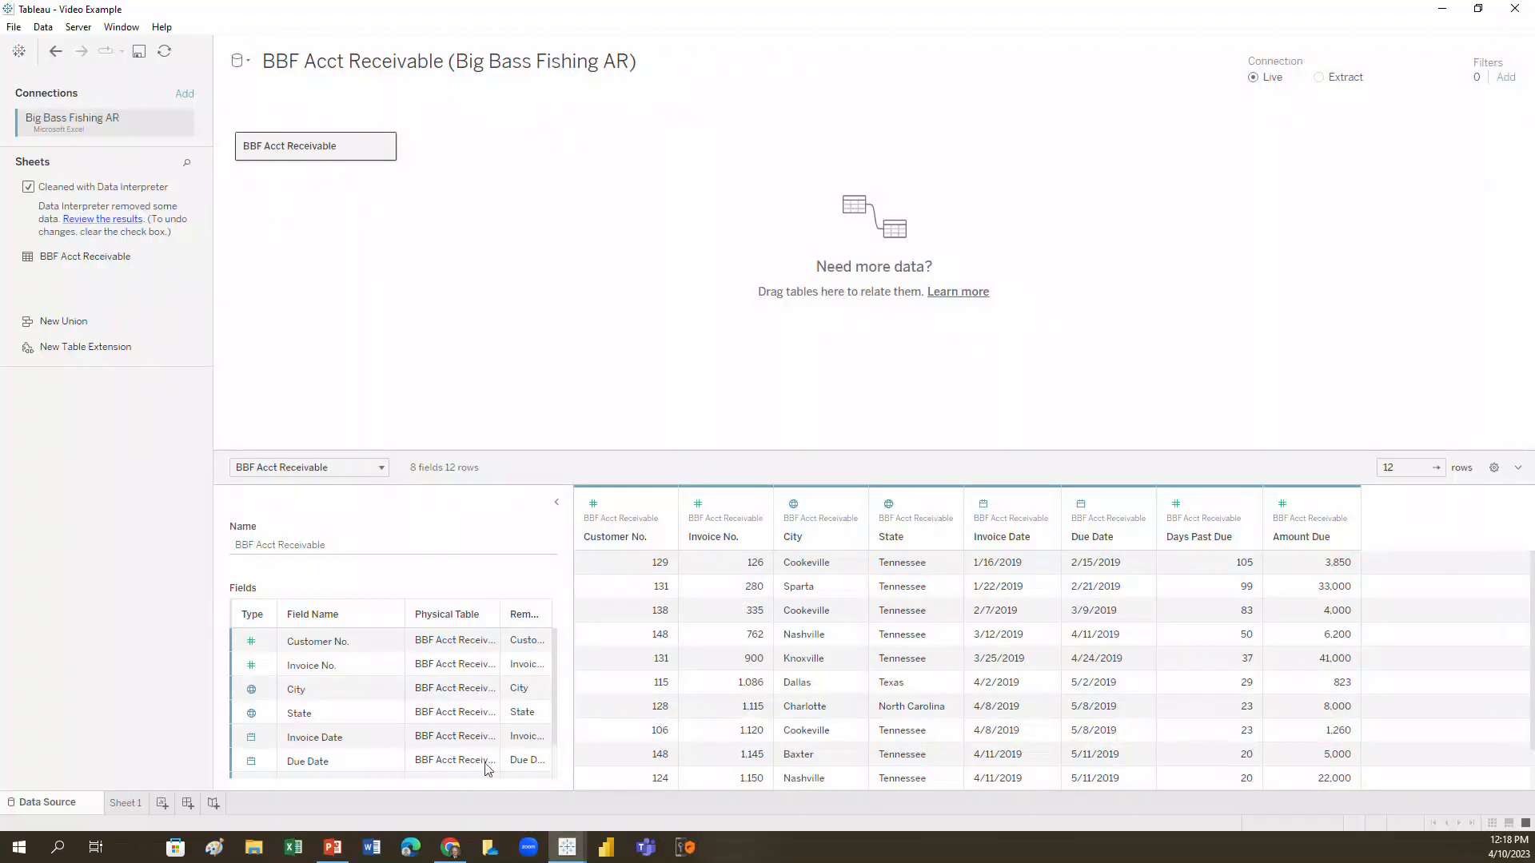
Step: Switch to Excel and open the recent Big Bass Fishing AR workbook from the ACCT Tableau Data Sets folder
left_click(293, 849)
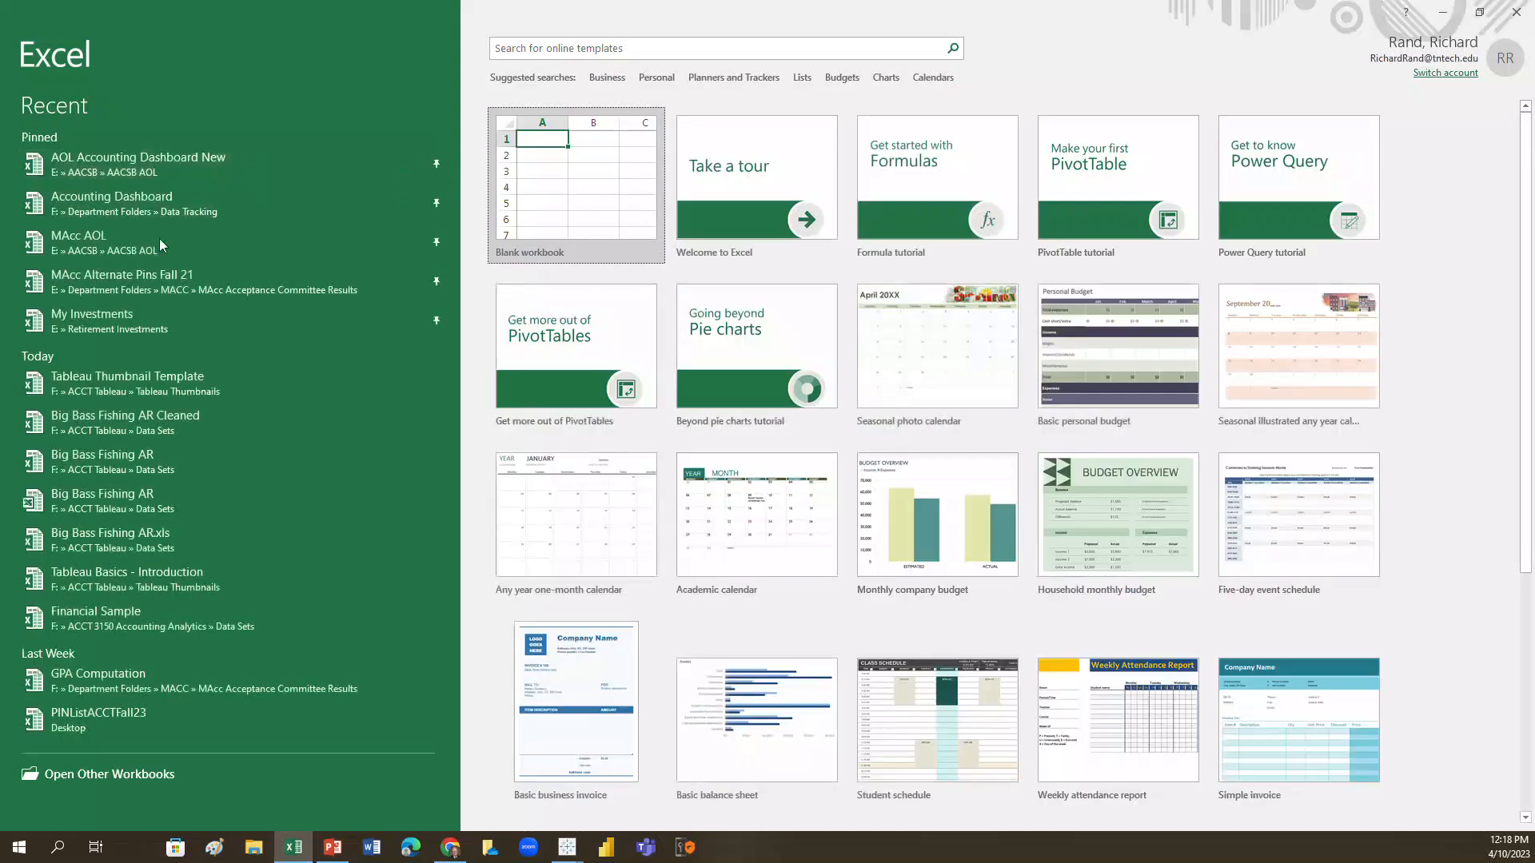
left_click(83, 457)
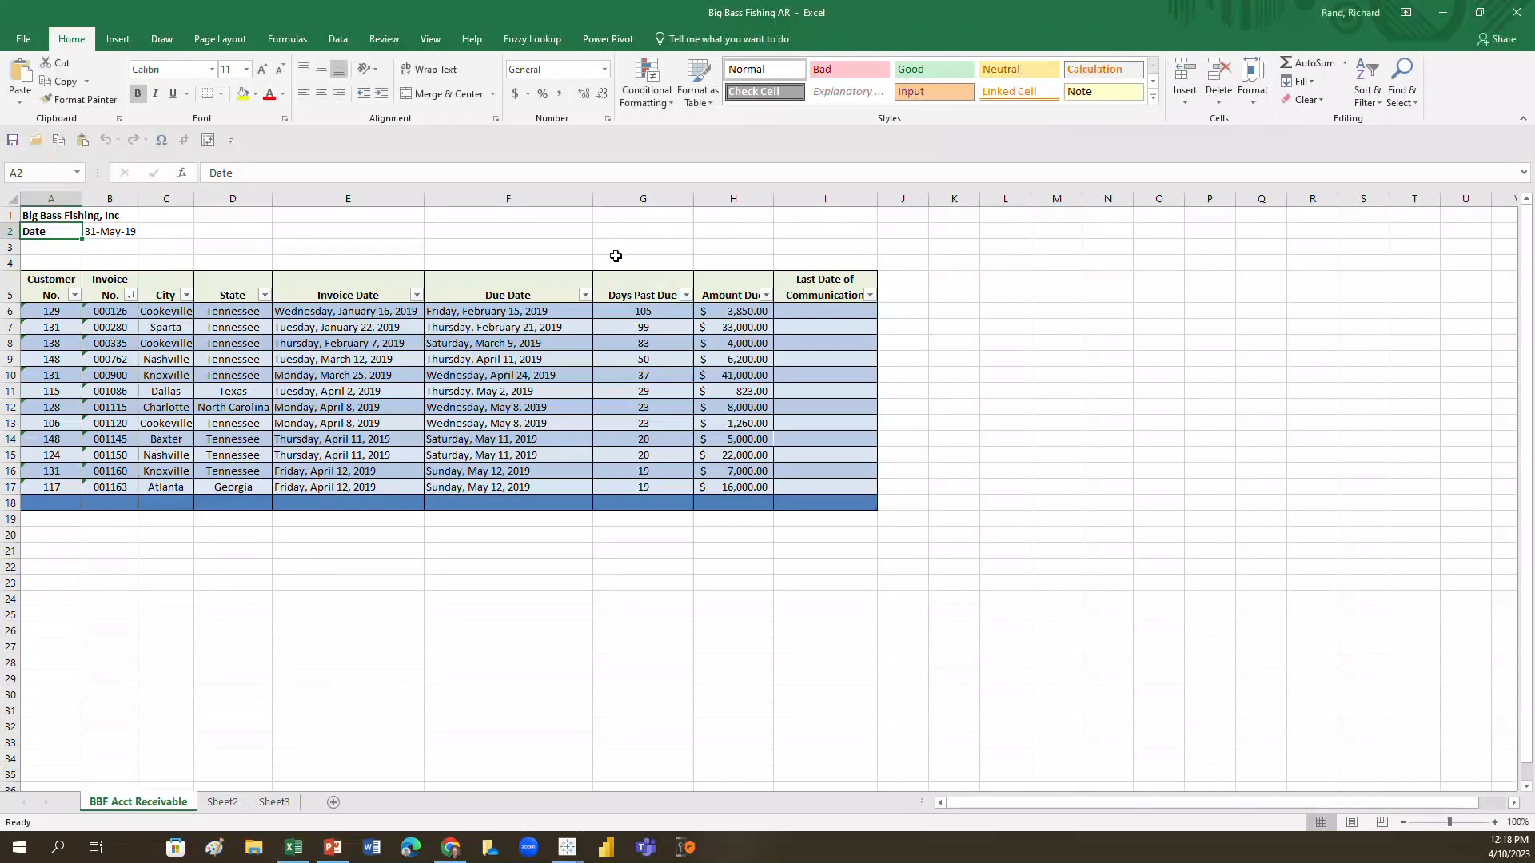
left_click(792, 198)
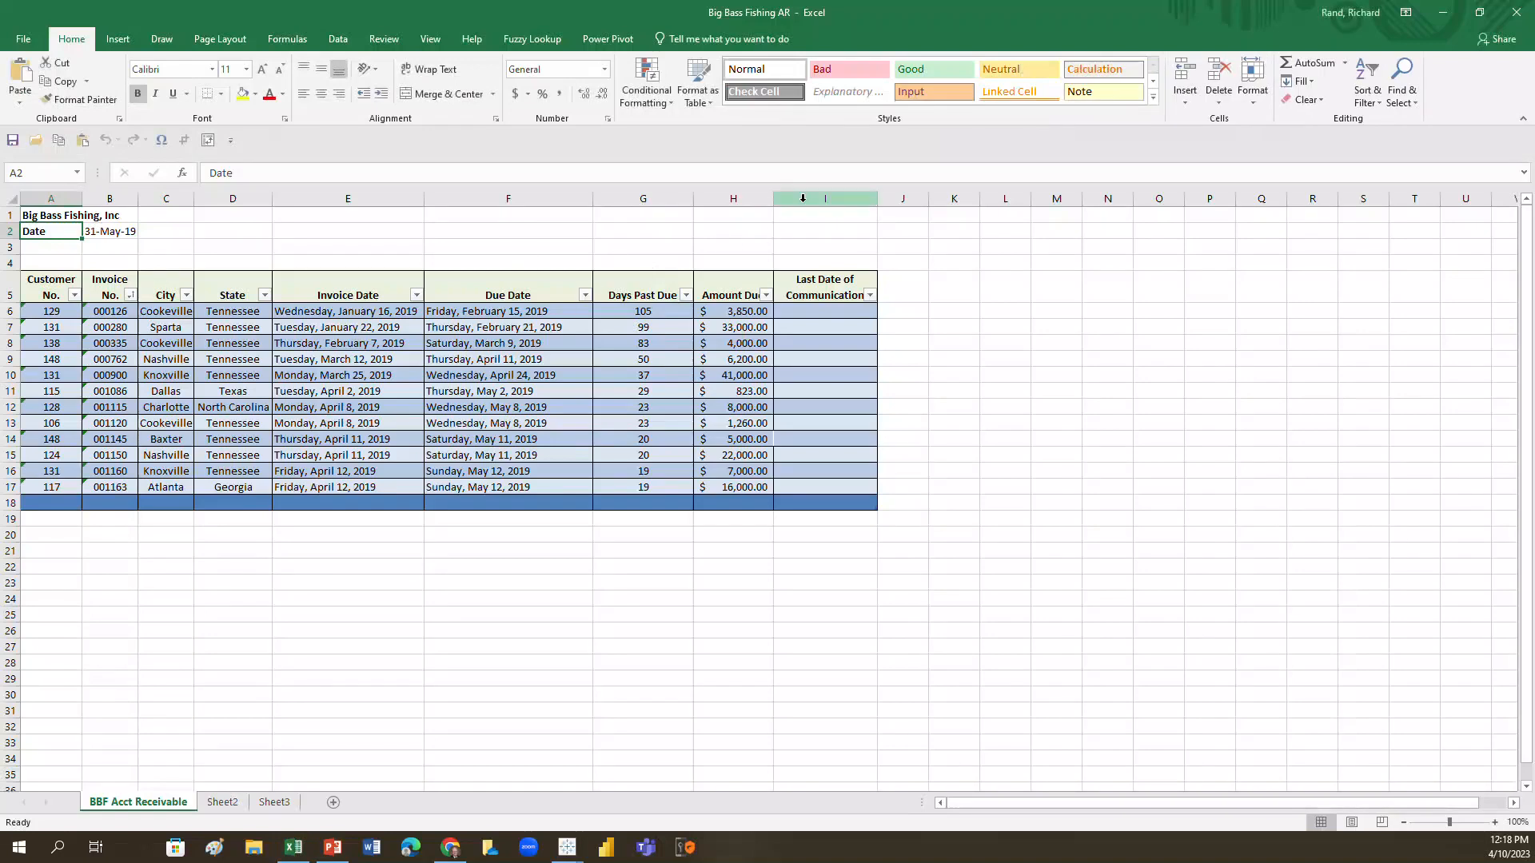
left_click(3, 501)
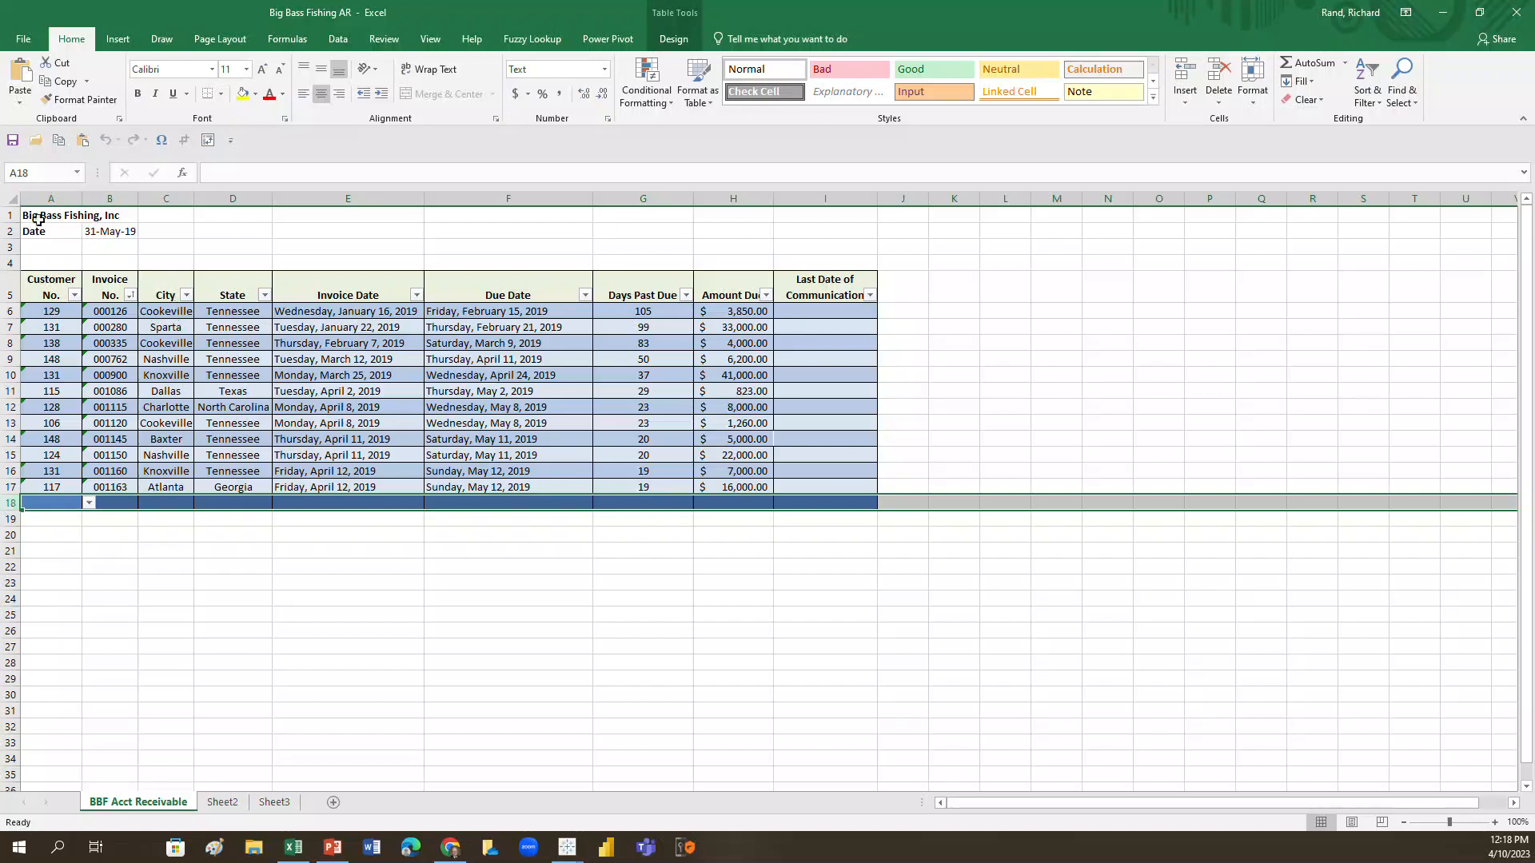
Step: Try deleting rows 1 to 4 above the receivables table to check the Days Past Due formulas, and undo the deletion
left_click_drag(7, 215, 6, 262)
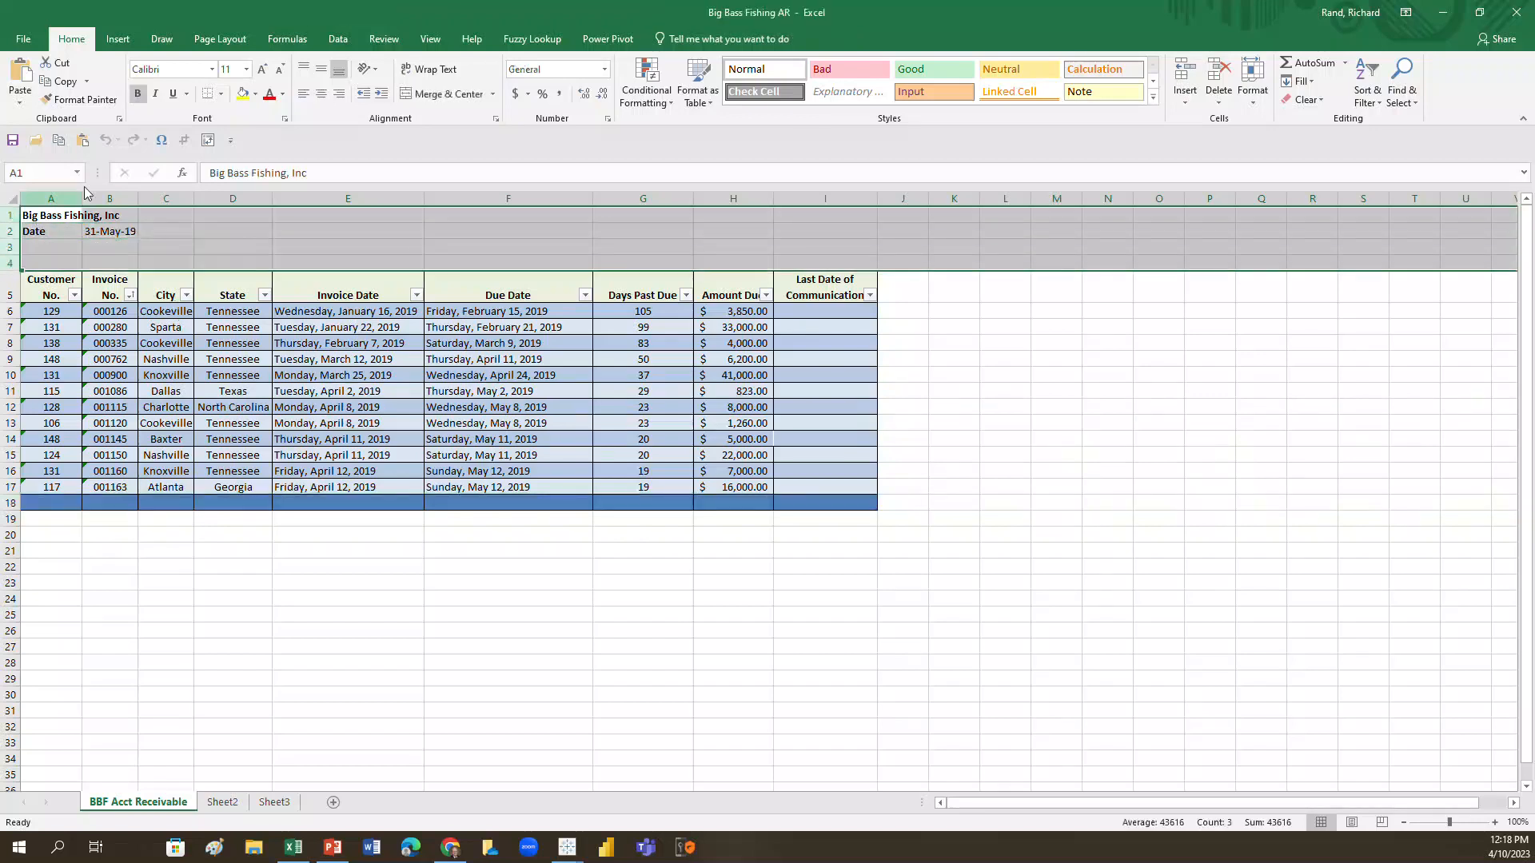
right_click(73, 229)
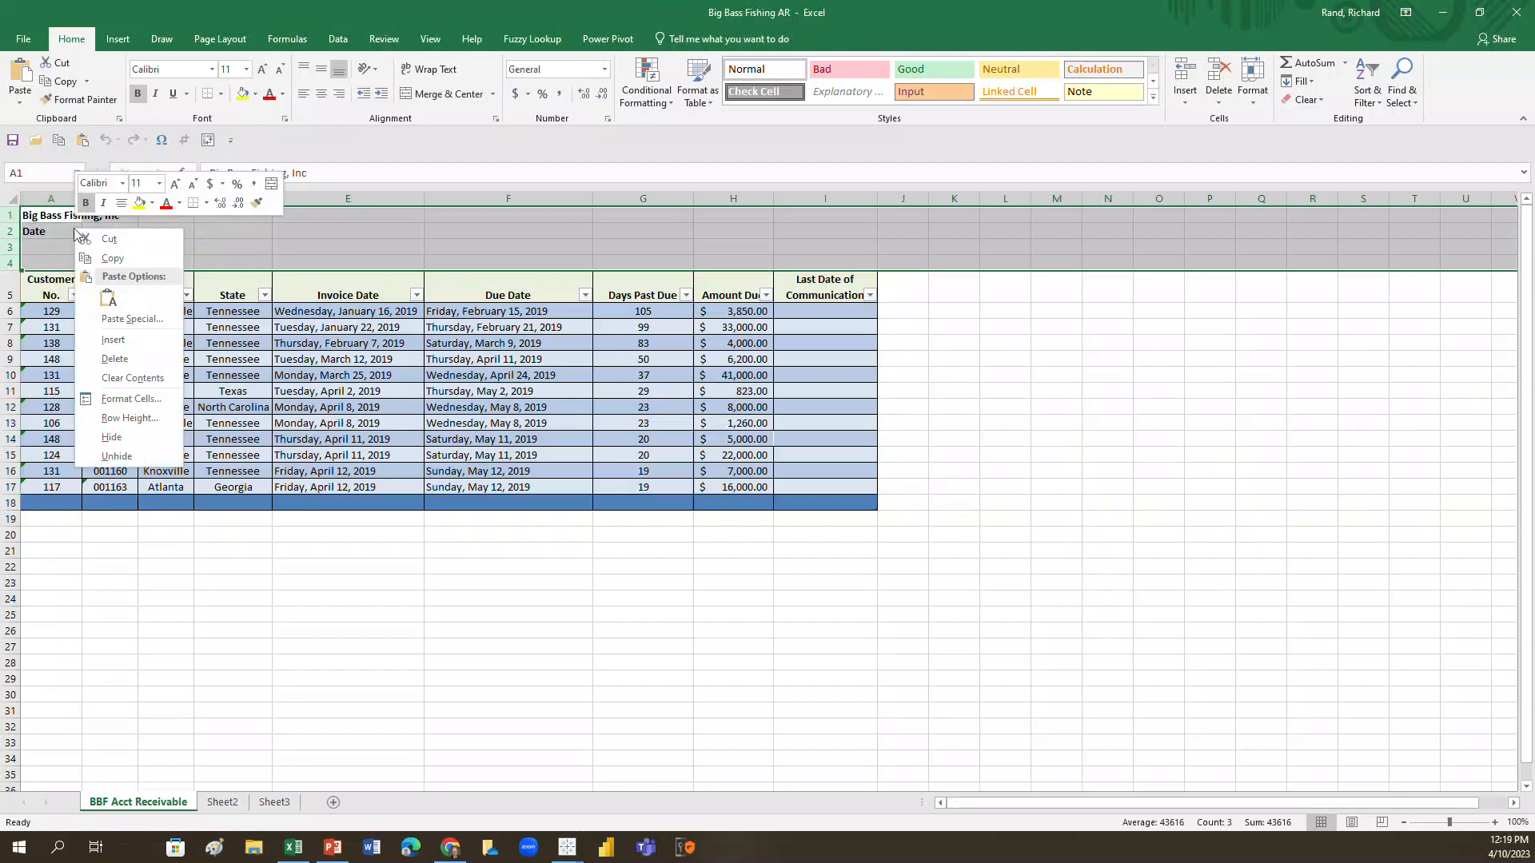
left_click(104, 358)
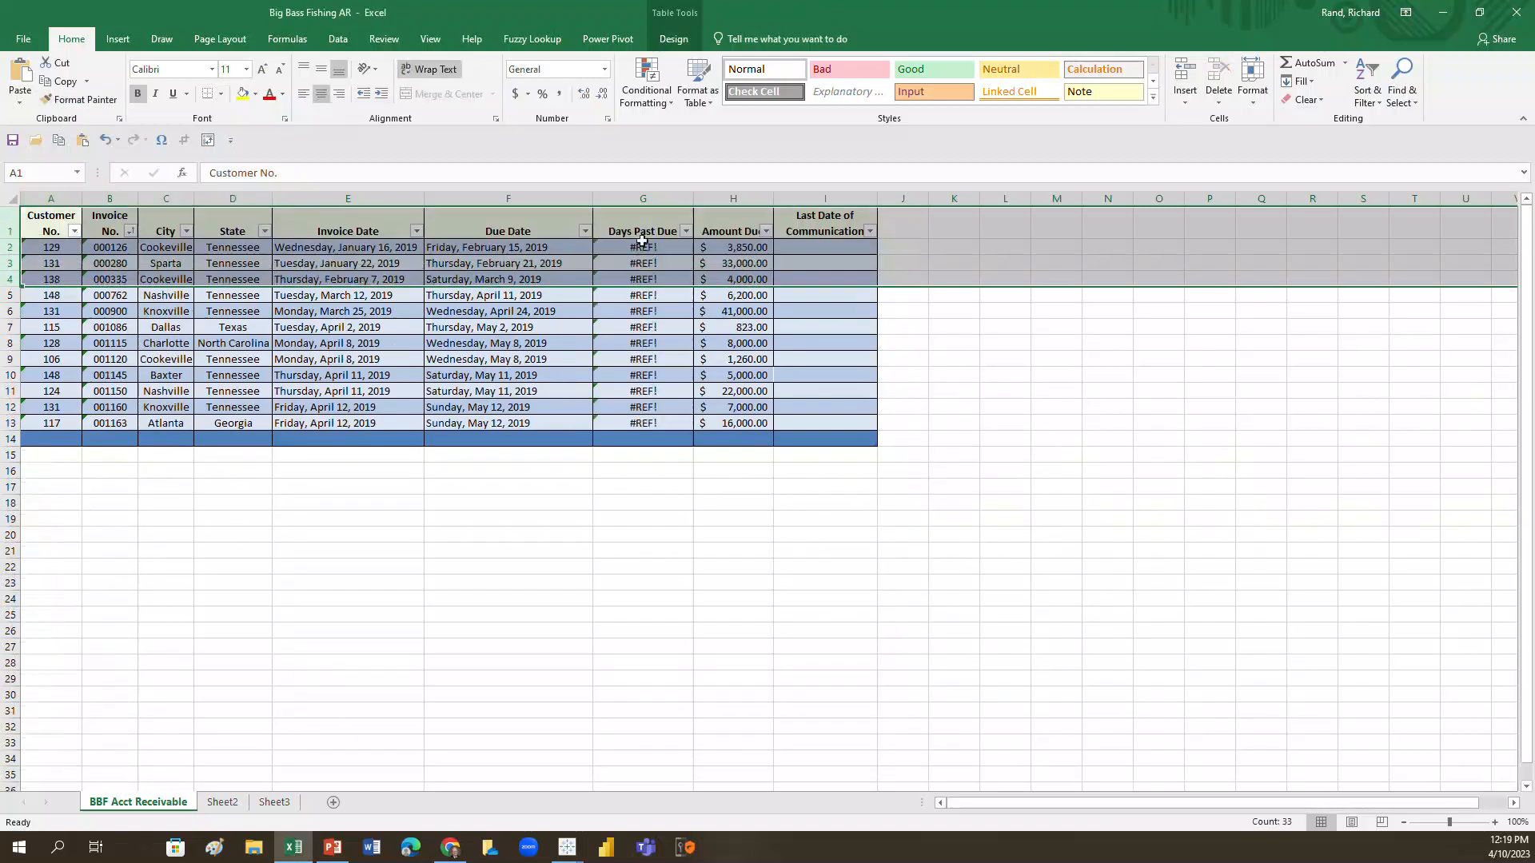
left_click(642, 247)
left_click(641, 262)
left_click_drag(644, 311, 647, 322)
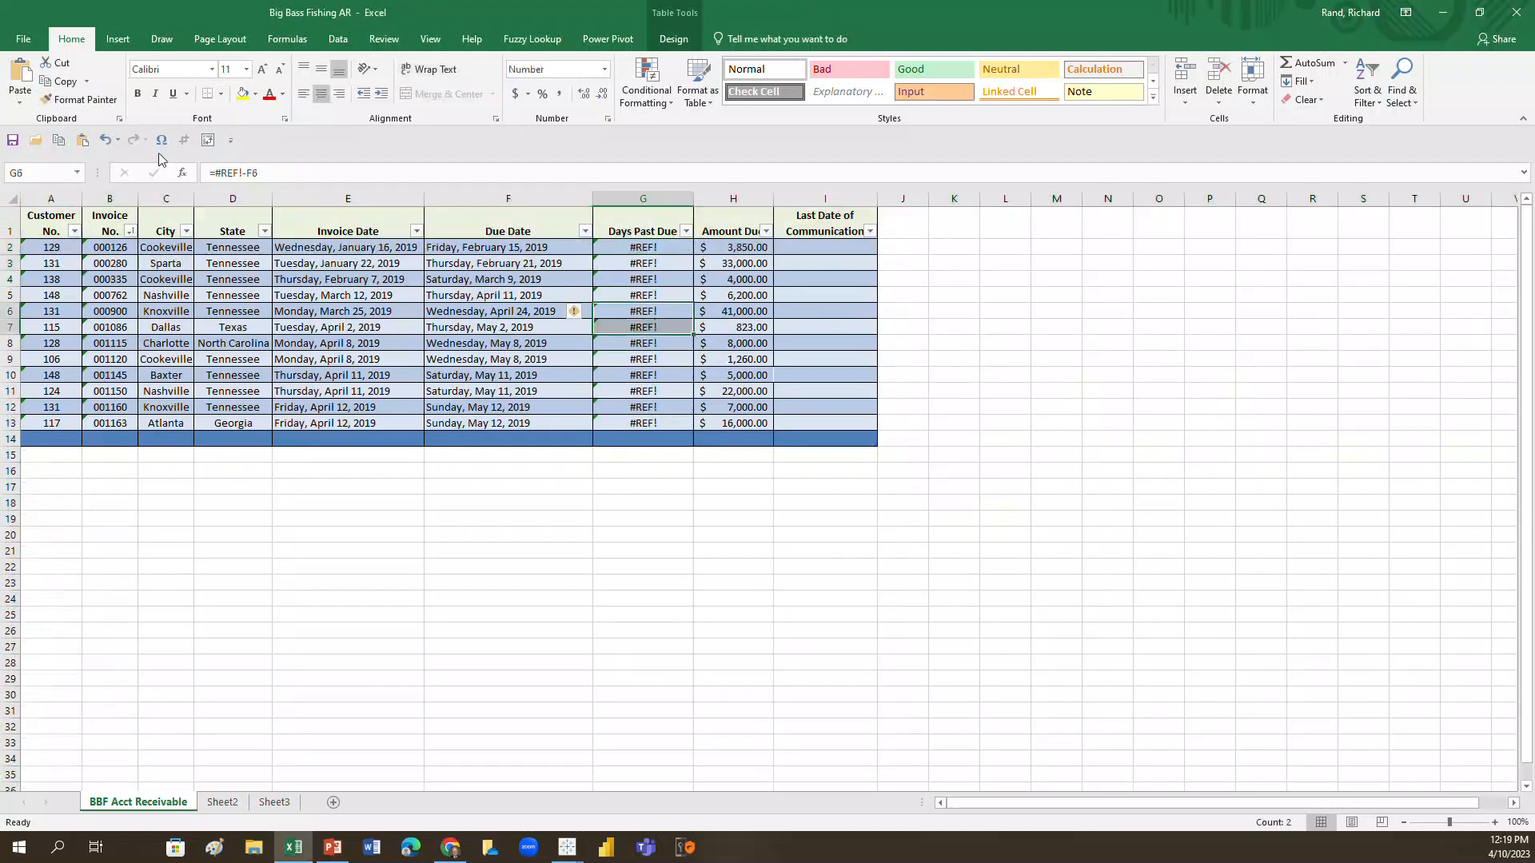
left_click(105, 143)
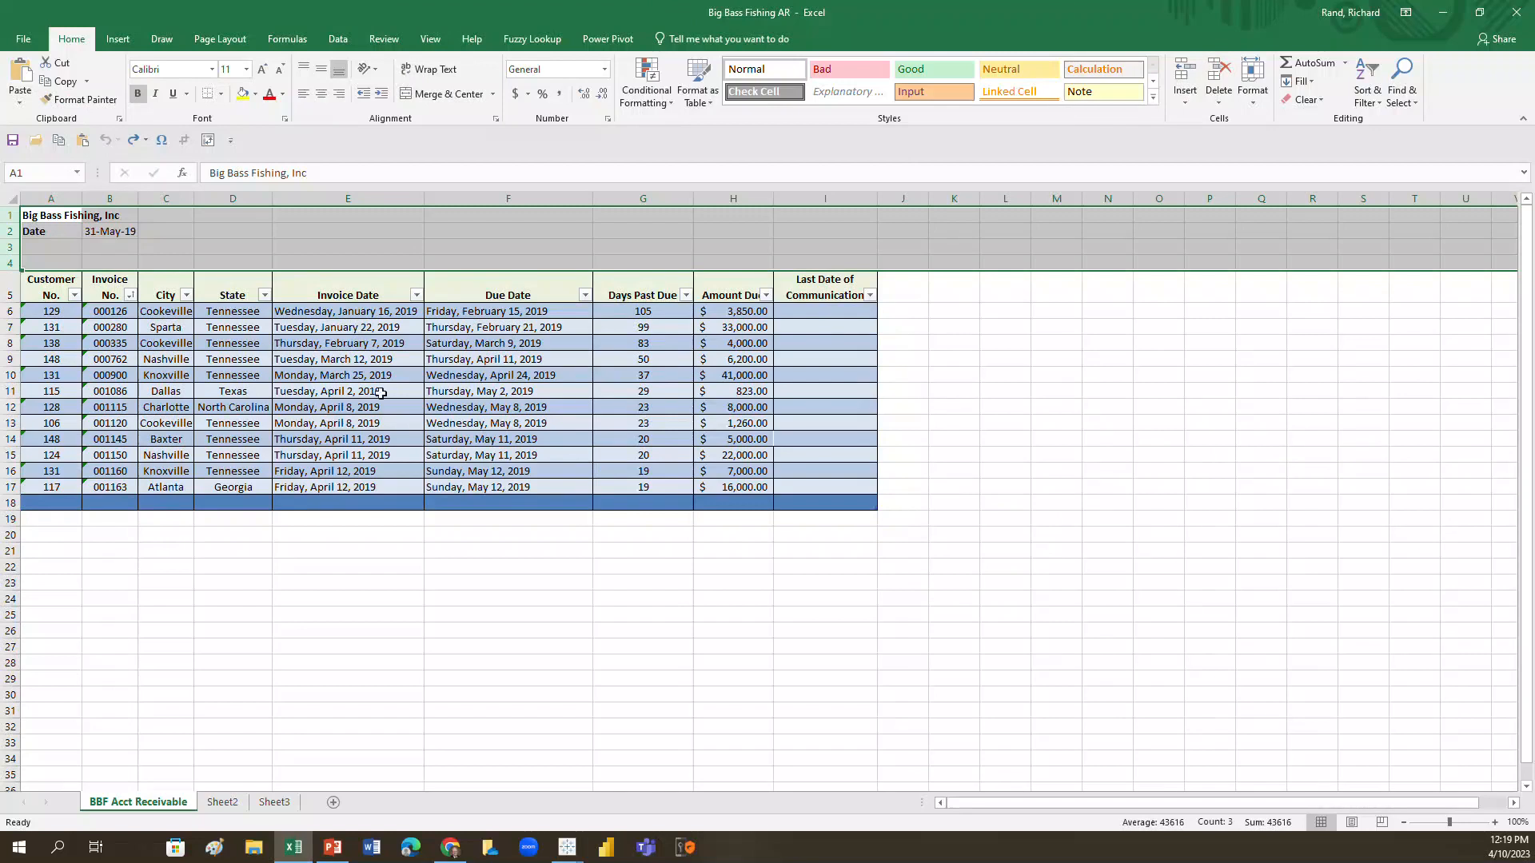
Step: Delete the Last Date of Communication column and the empty row 18 at the end of the receivables table
left_click(823, 199)
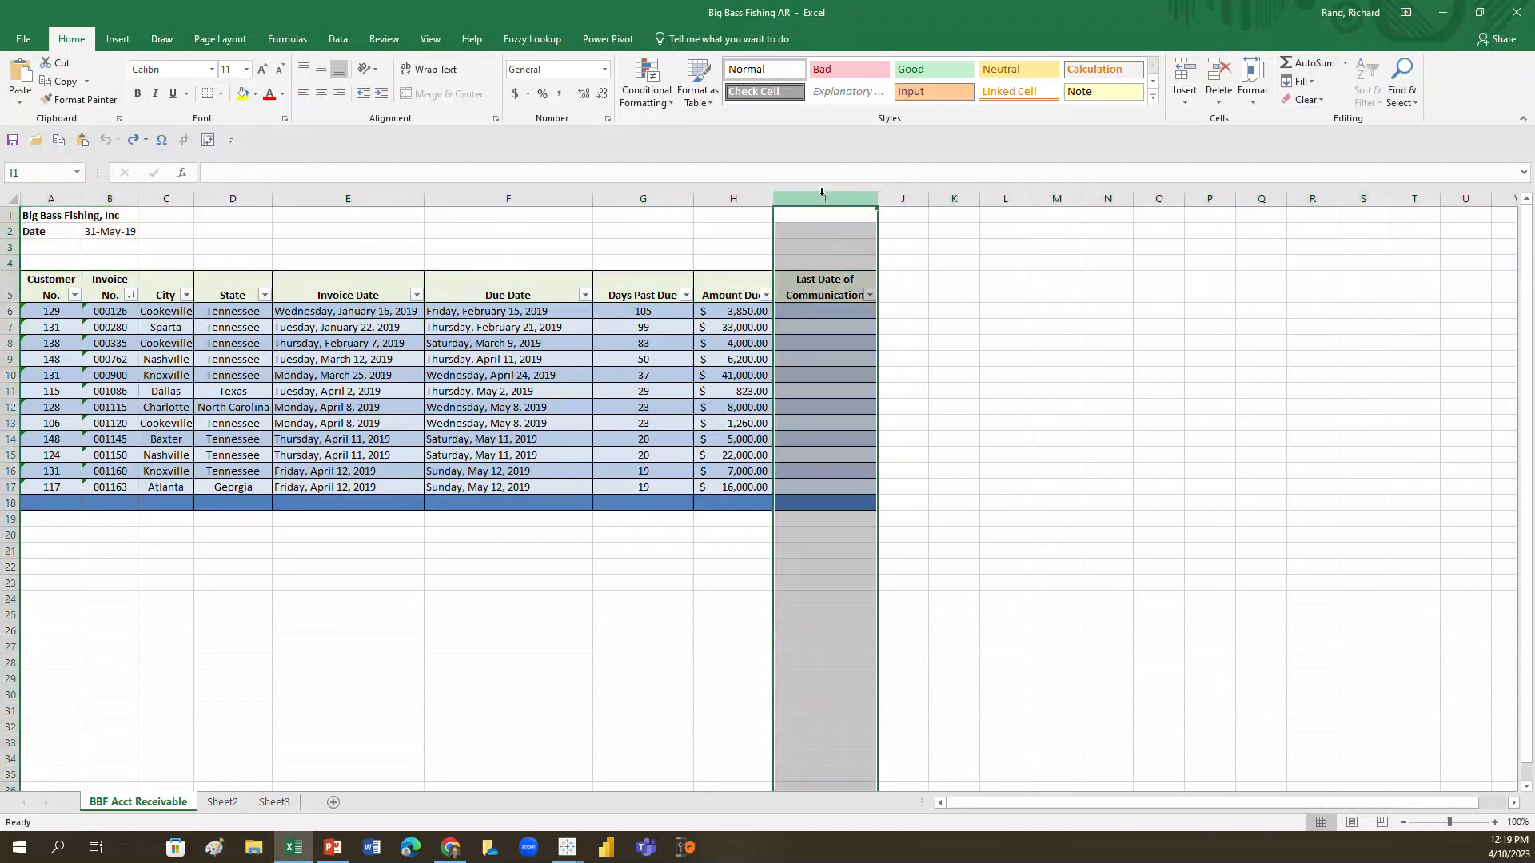
right_click(824, 200)
left_click(863, 326)
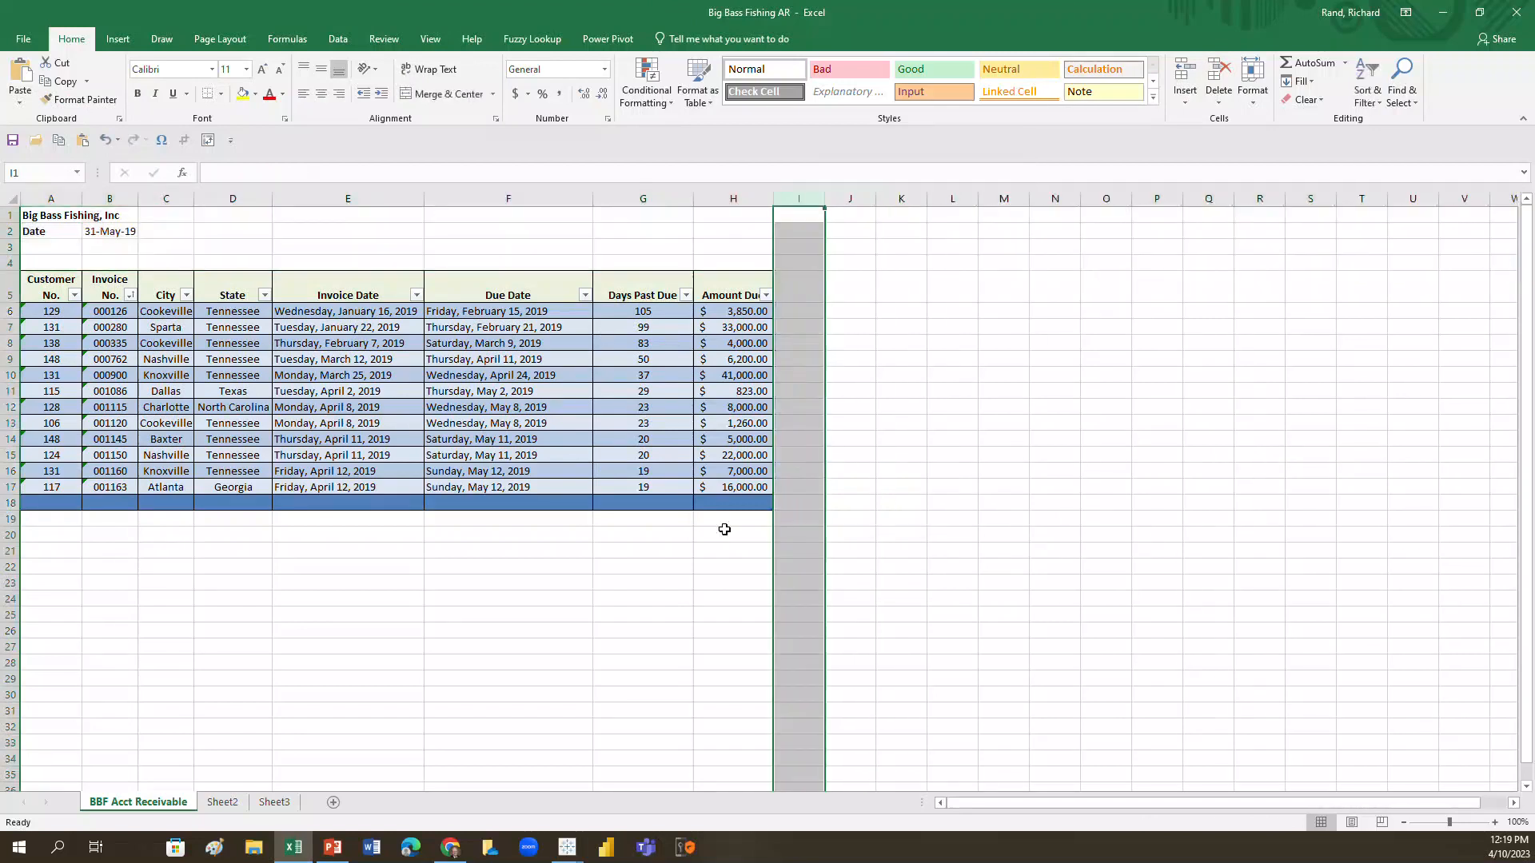
left_click(11, 503)
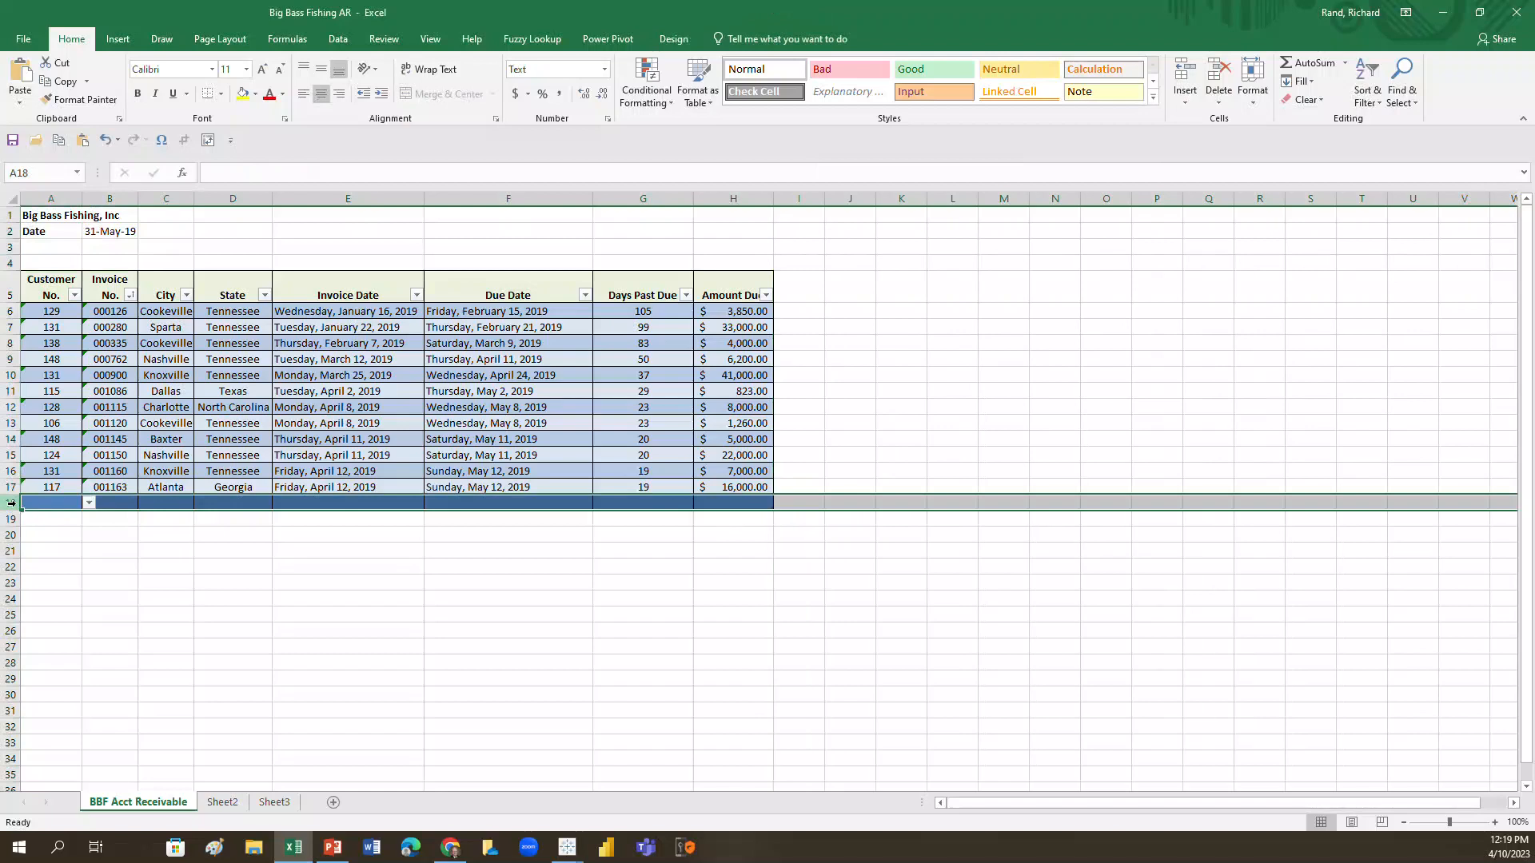
right_click(13, 502)
left_click(73, 635)
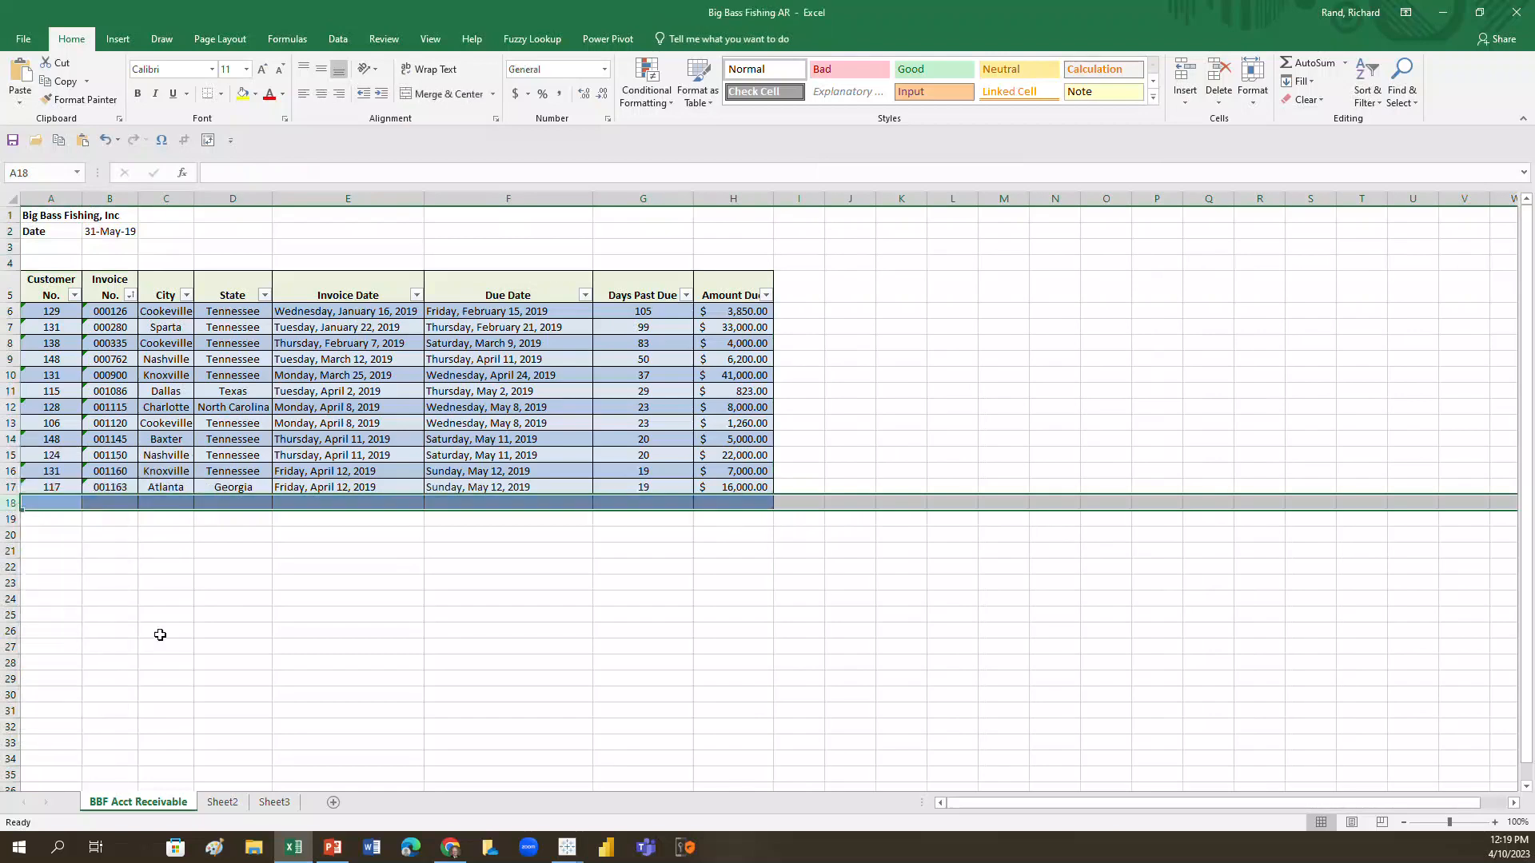
Step: Replace the Days Past Due formulas in G6:G17 with their values only, and check several of the converted cells
left_click(649, 307)
left_click_drag(649, 308, 640, 488)
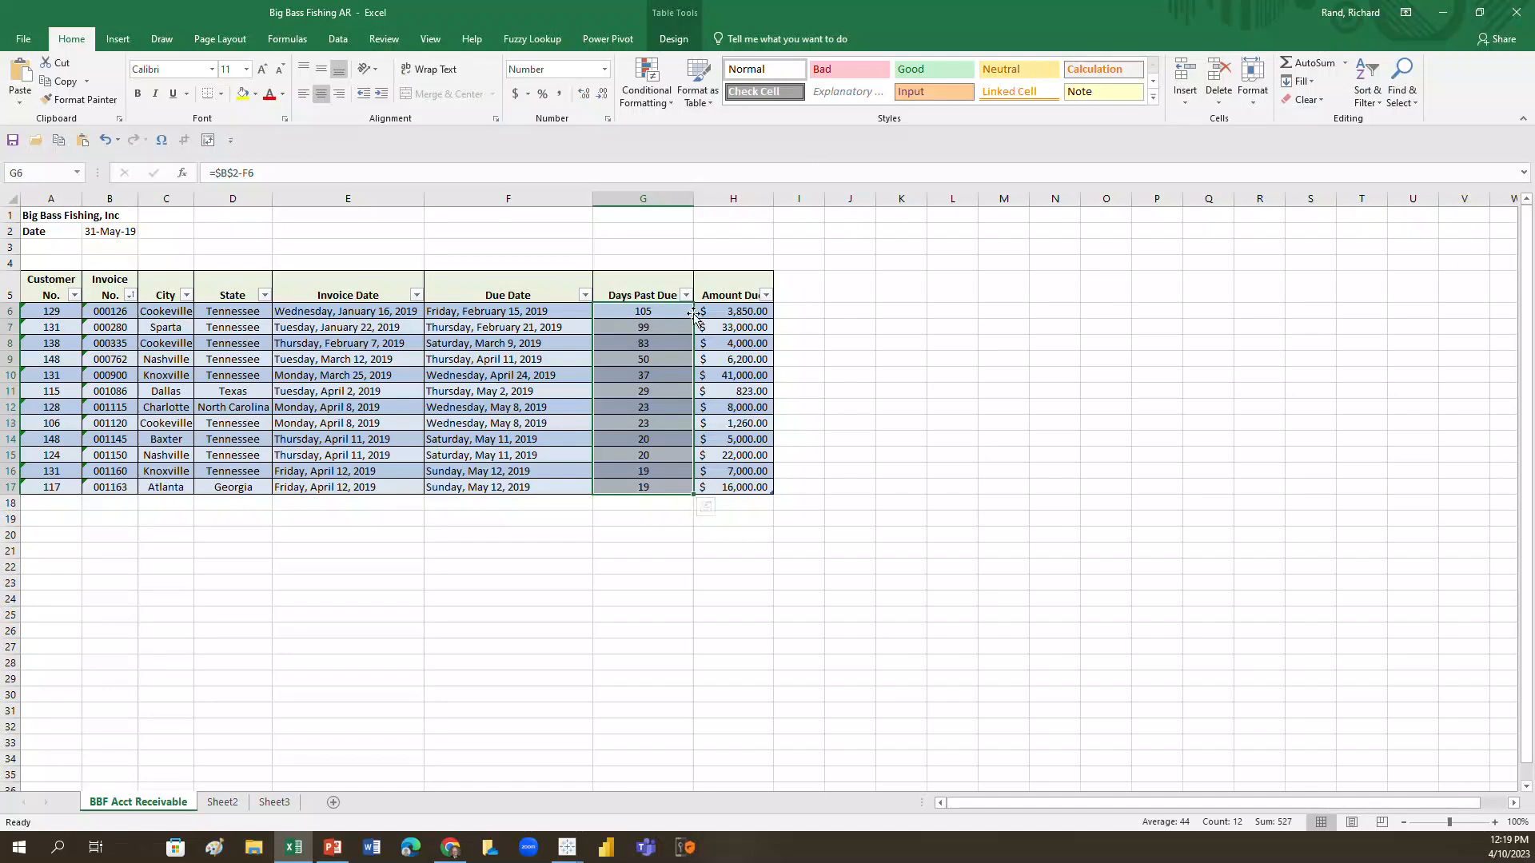
mouse_move(694, 314)
left_mouse_down()
mouse_move(895, 312)
mouse_move(674, 320)
left_mouse_up()
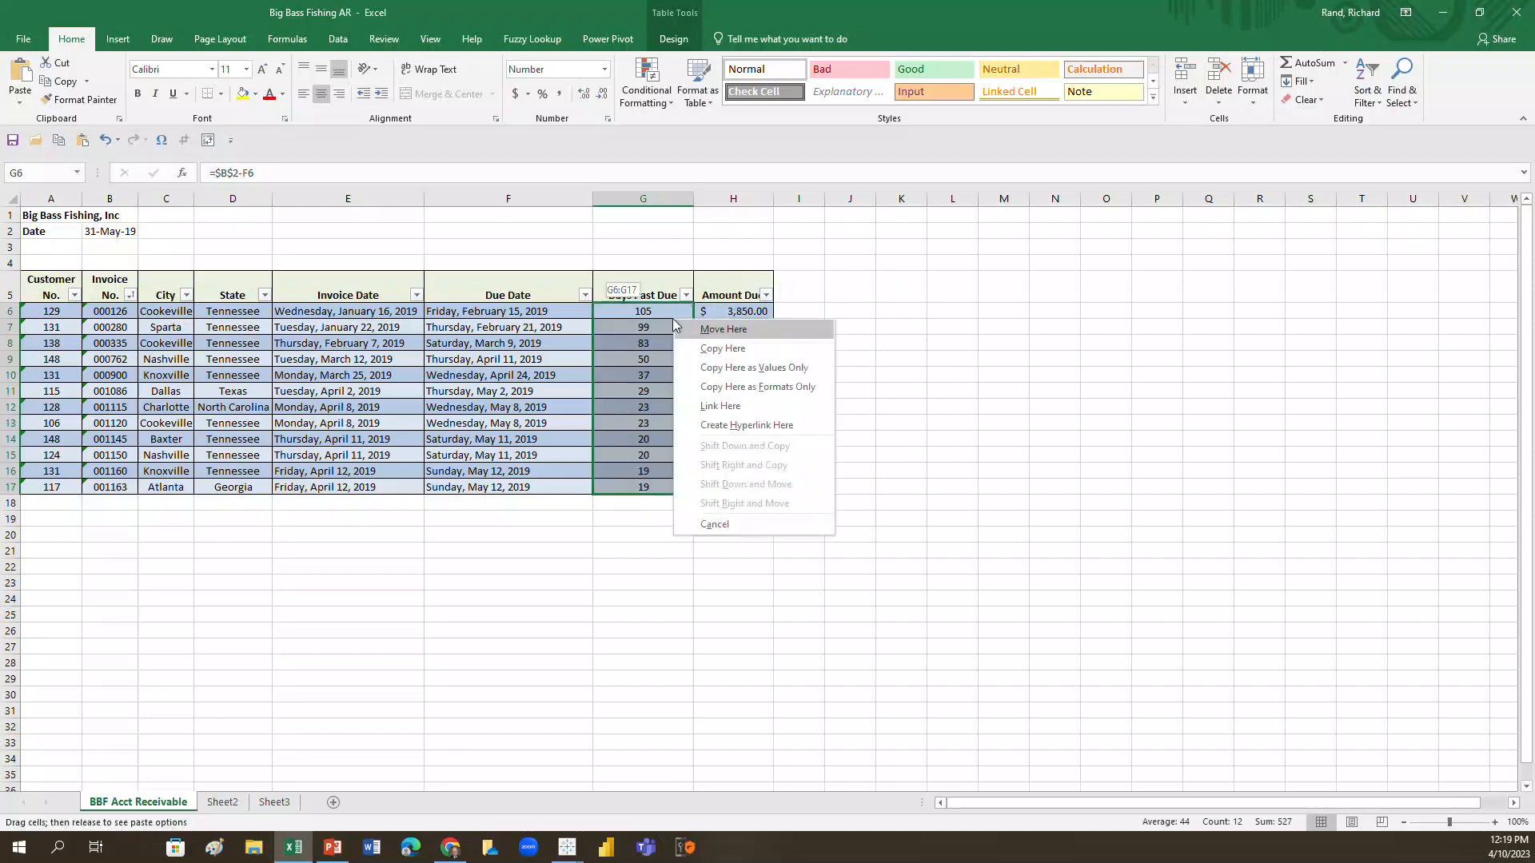
left_click(723, 369)
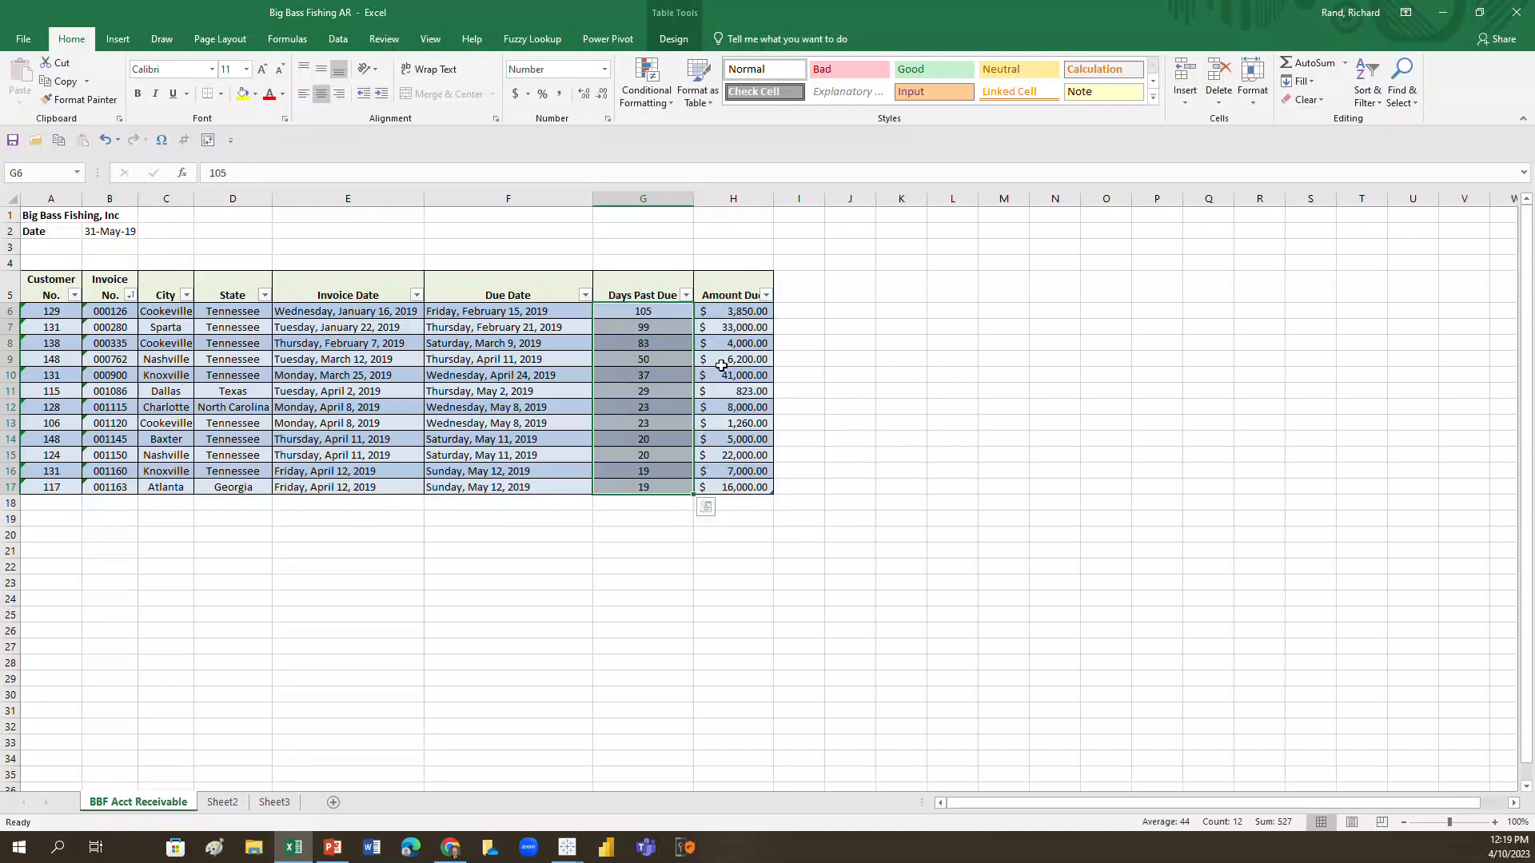
left_click(657, 310)
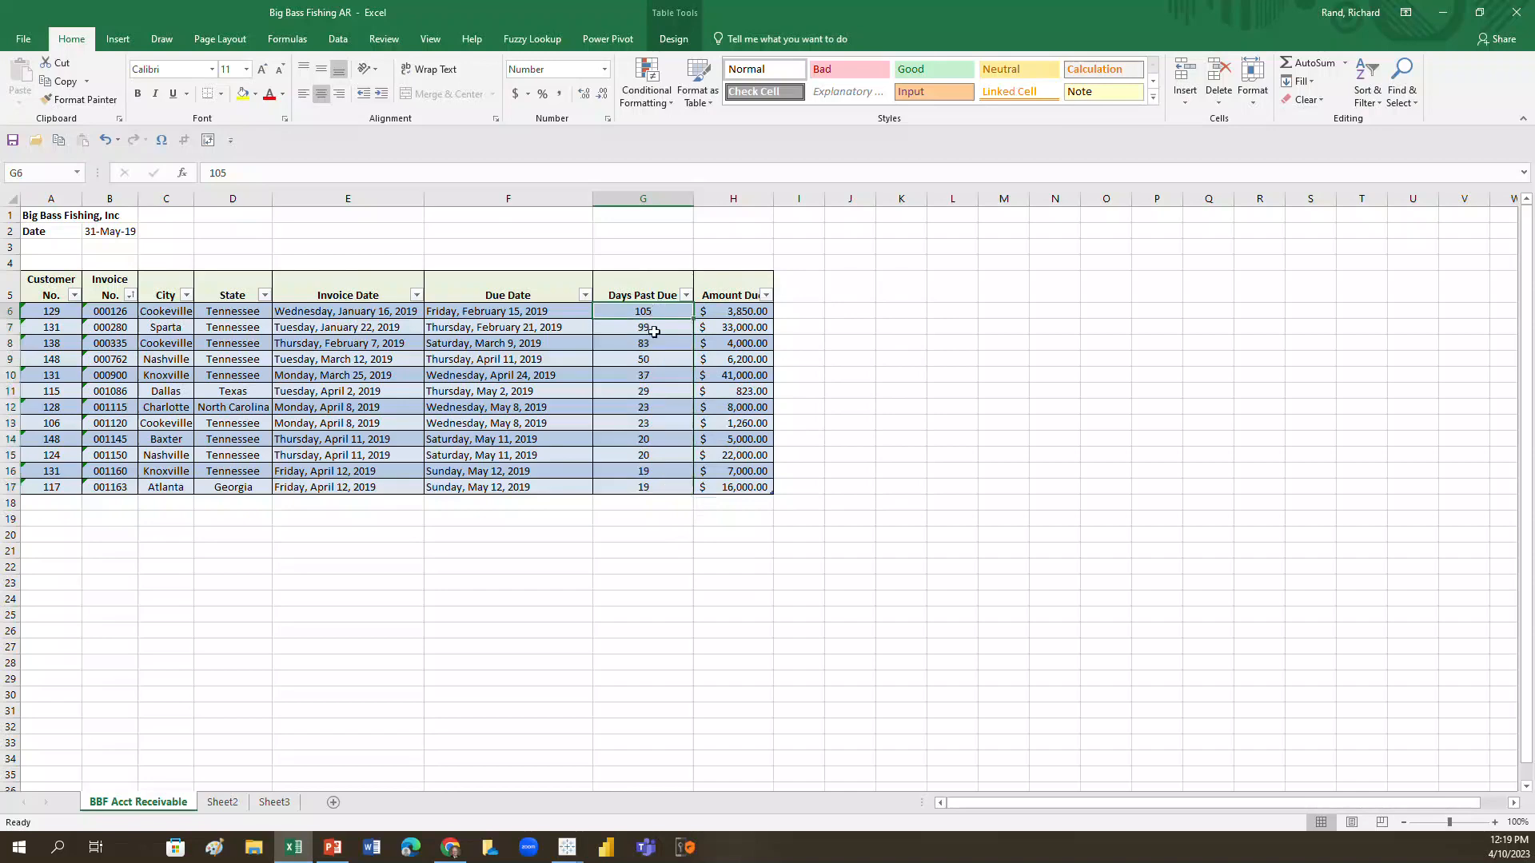
left_click(651, 342)
left_click(653, 387)
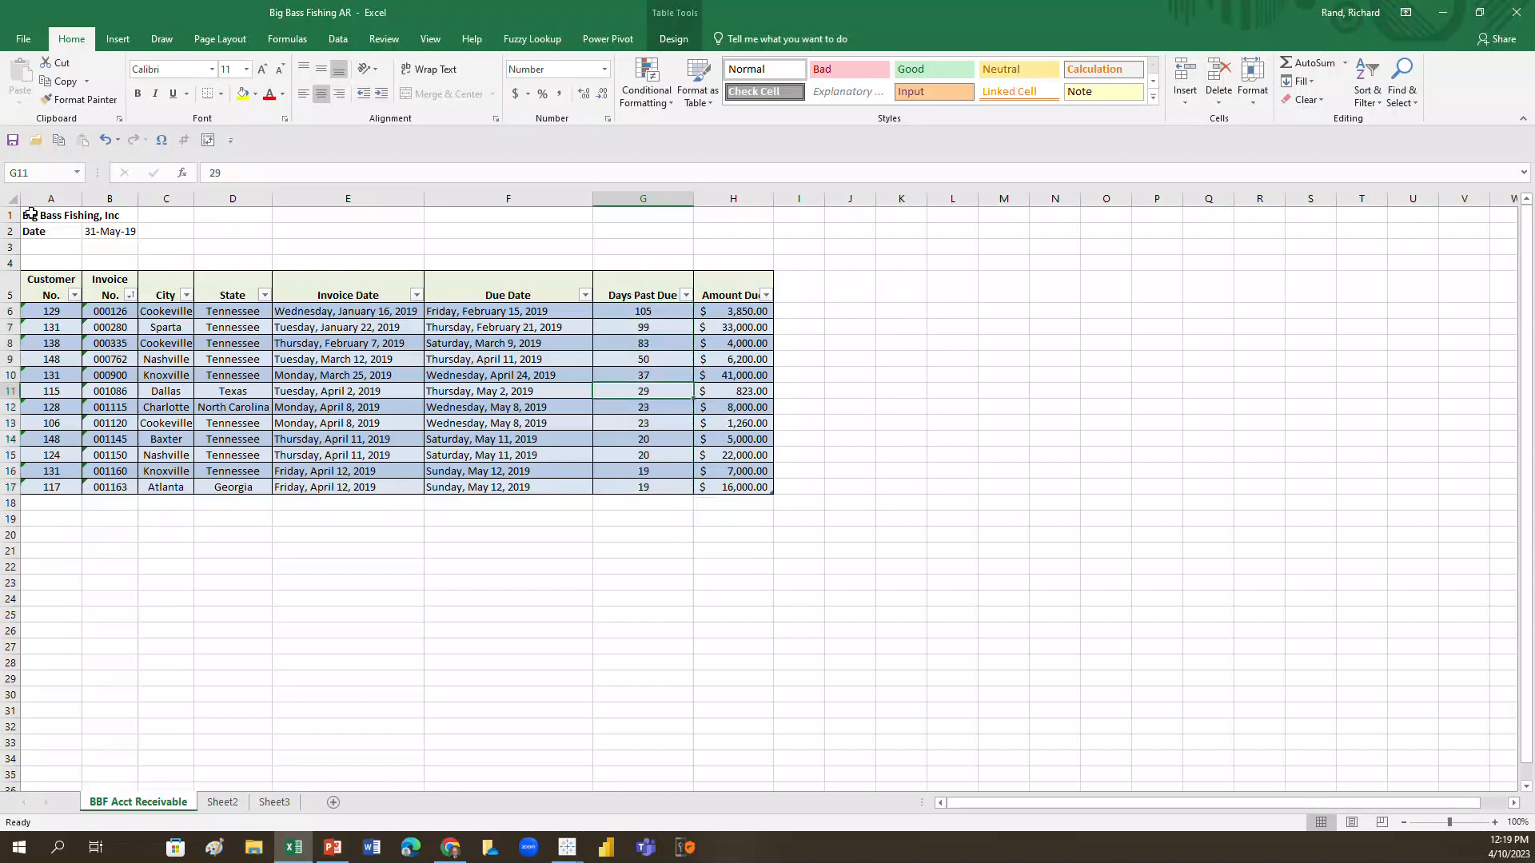
Step: Delete rows 1 to 4 above the receivables table
left_click_drag(4, 216, 7, 257)
right_click(8, 256)
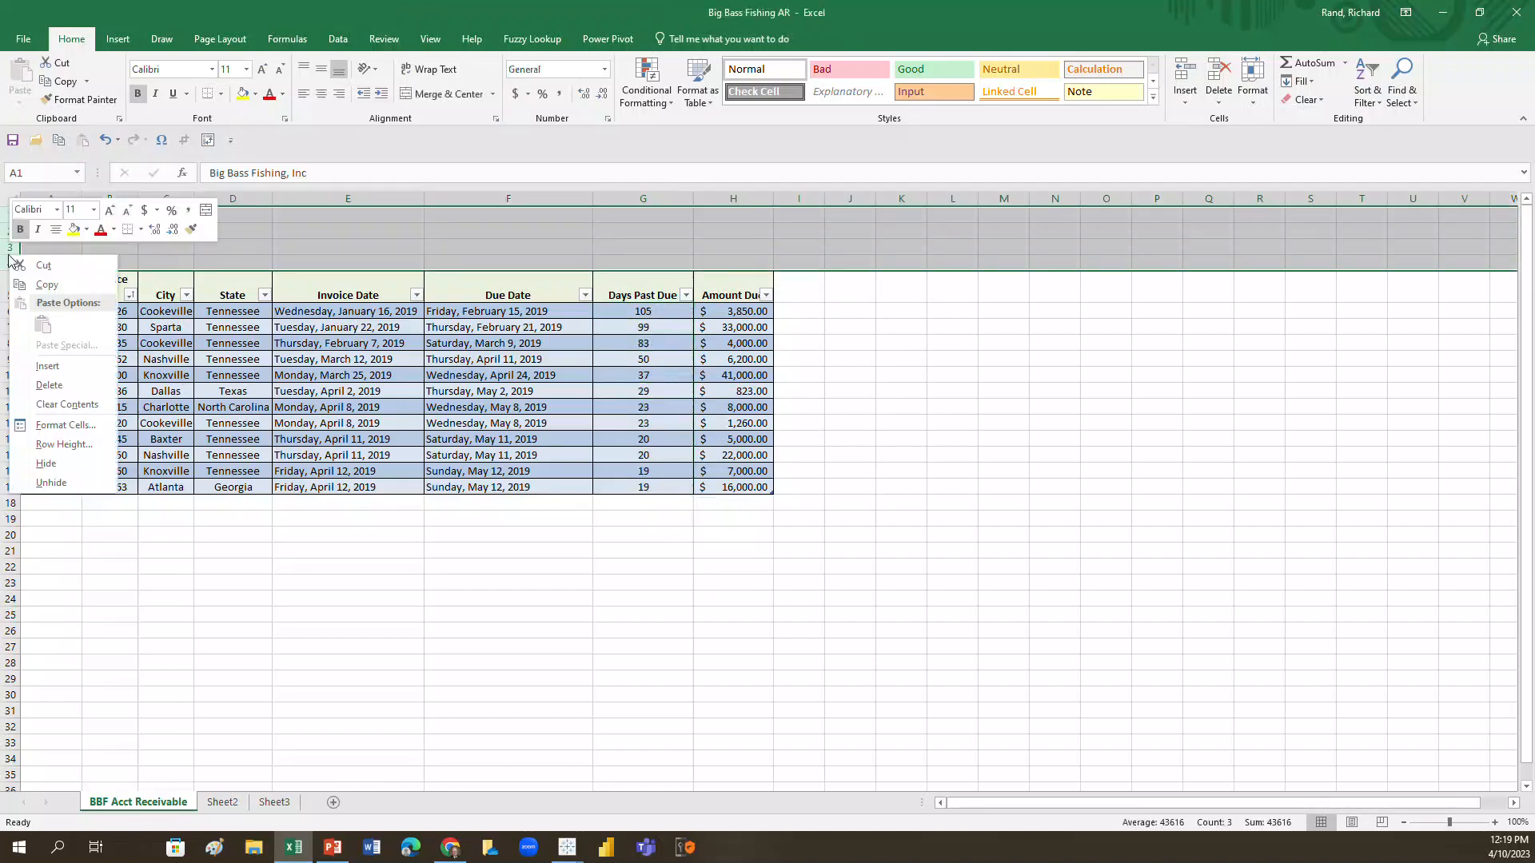
left_click(49, 385)
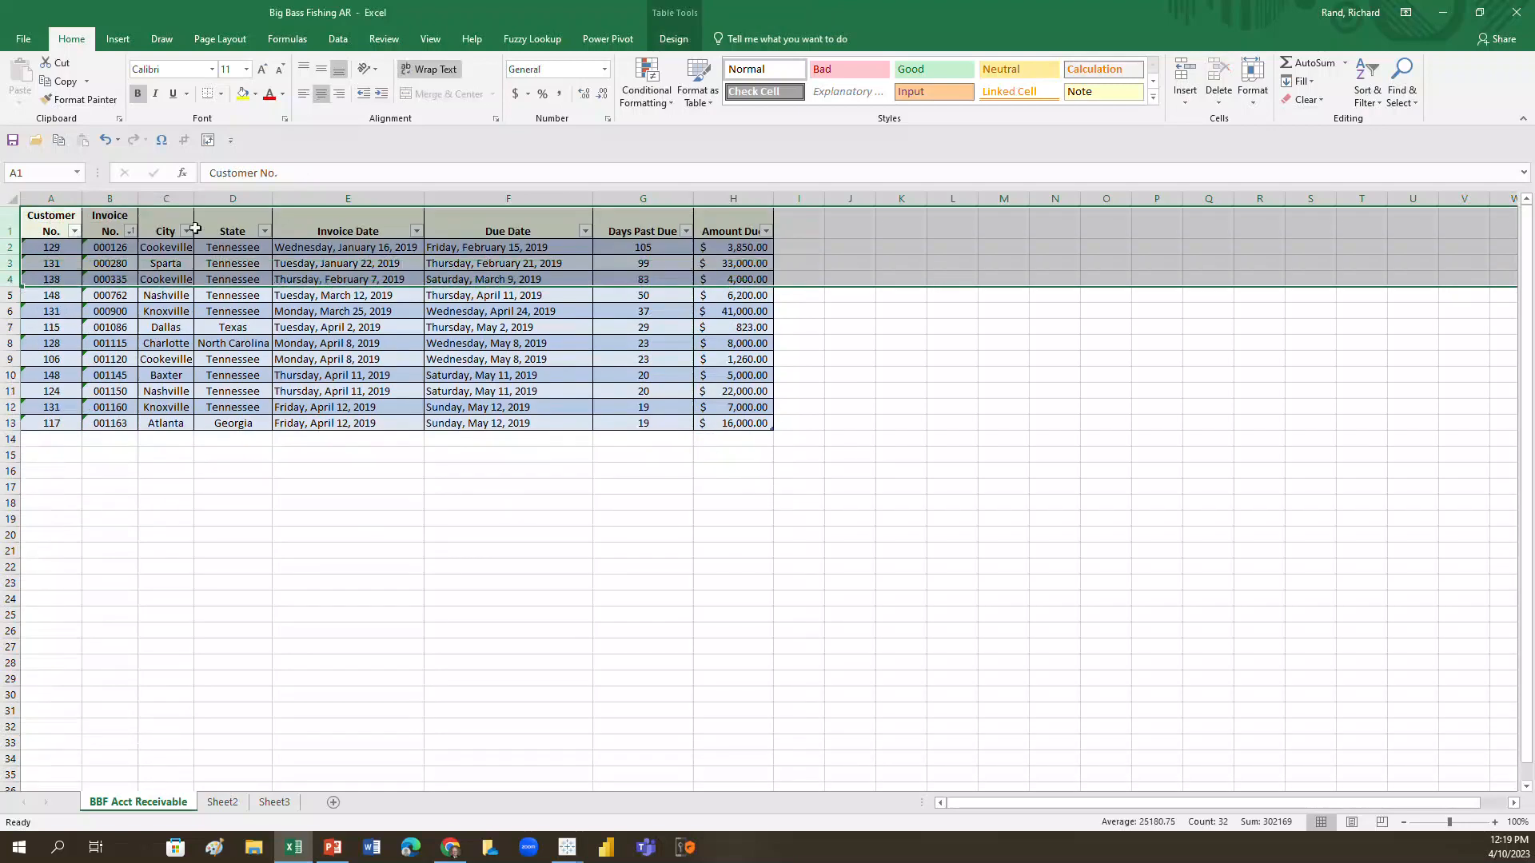
Step: Save the workbook as Big Bass Fishing AR Cleaned in the ACCT Tableau Data Sets folder, replacing the existing file
left_click(24, 40)
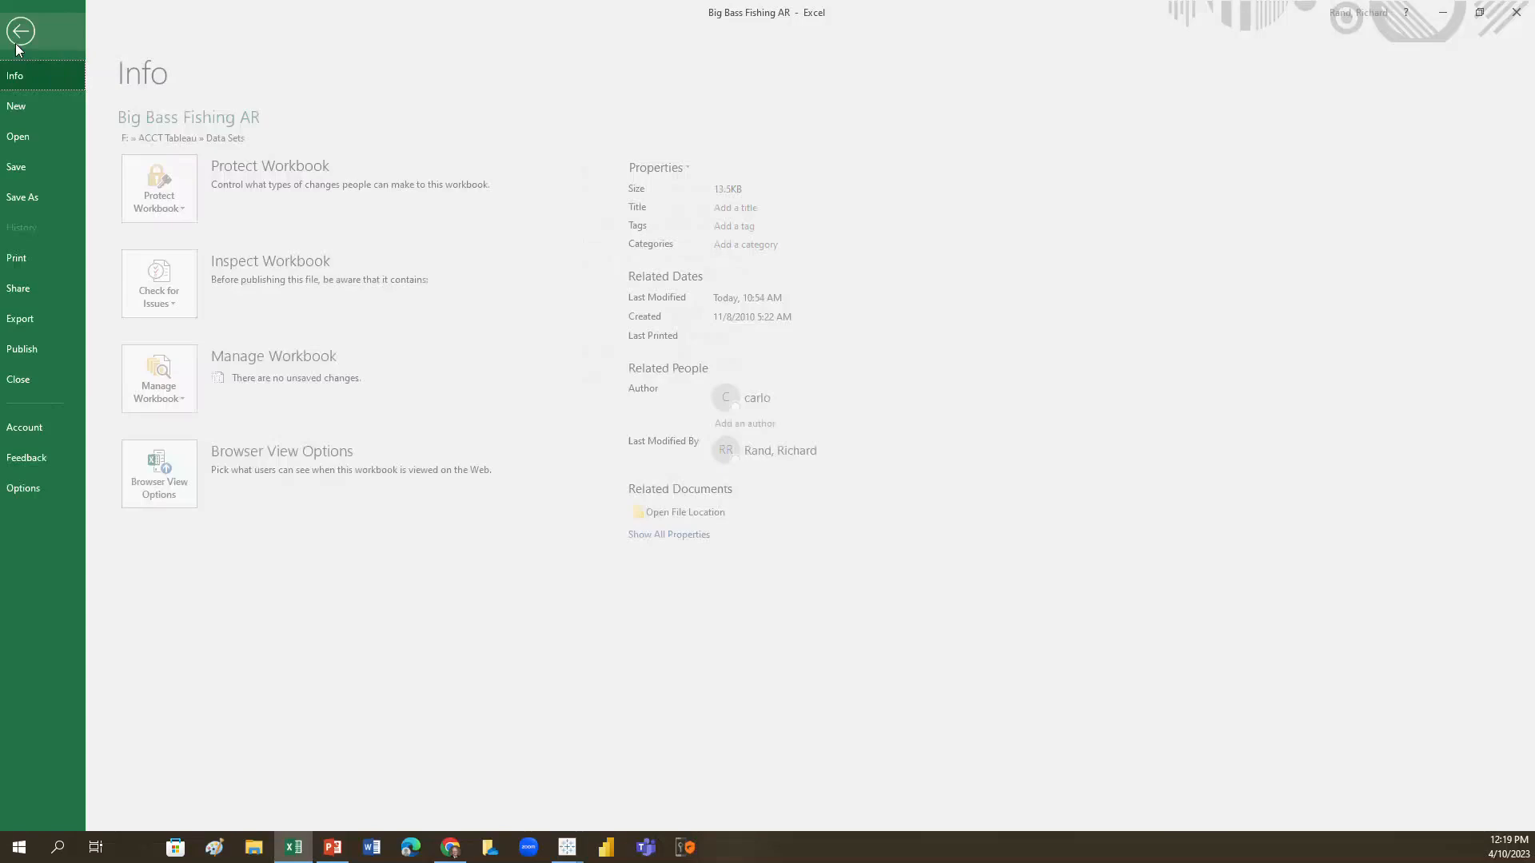
left_click(33, 196)
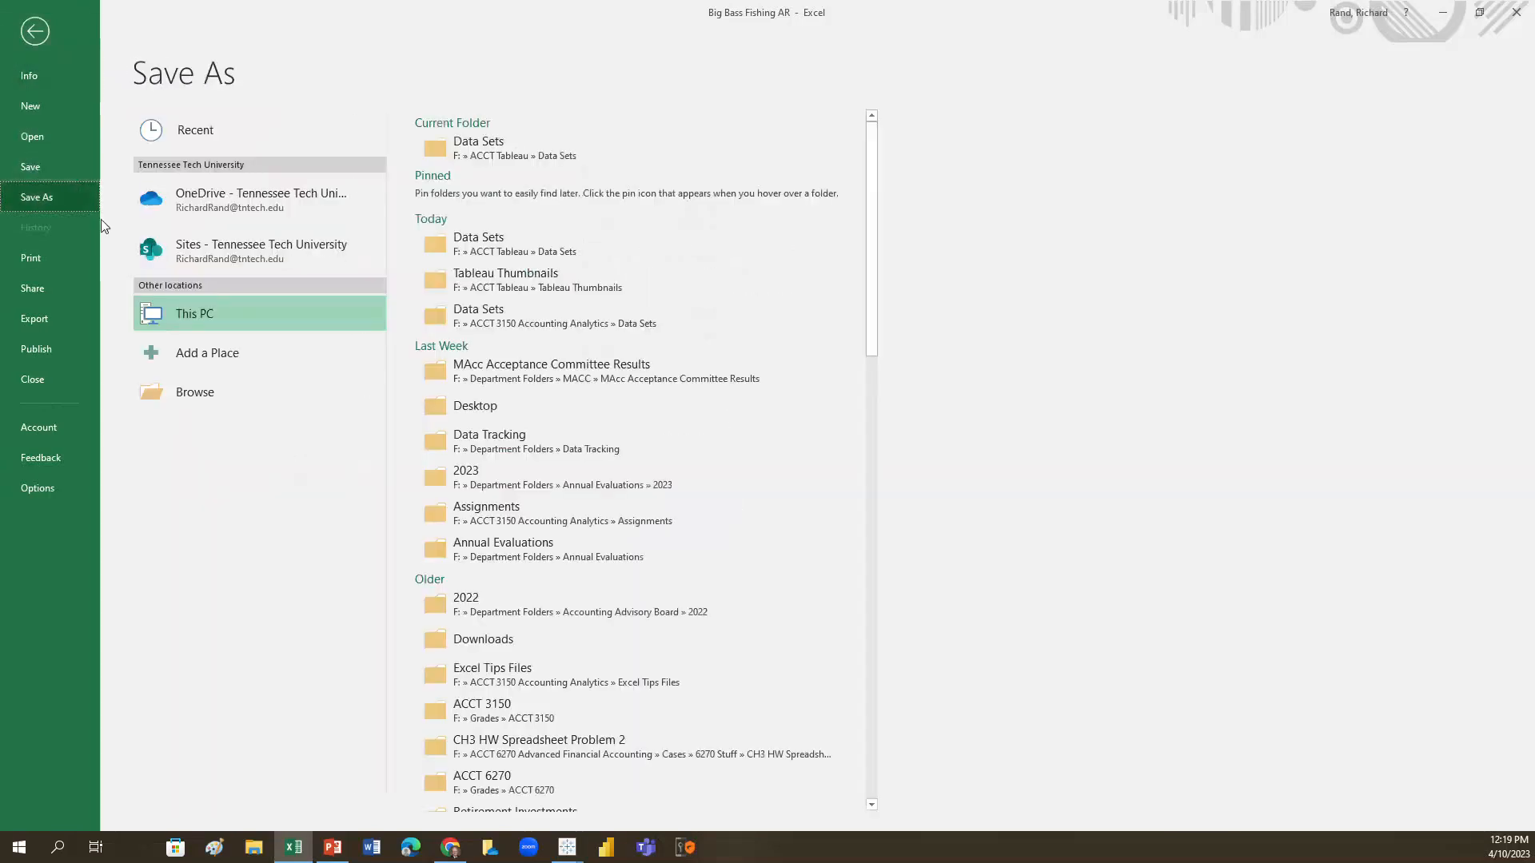
double_click(199, 308)
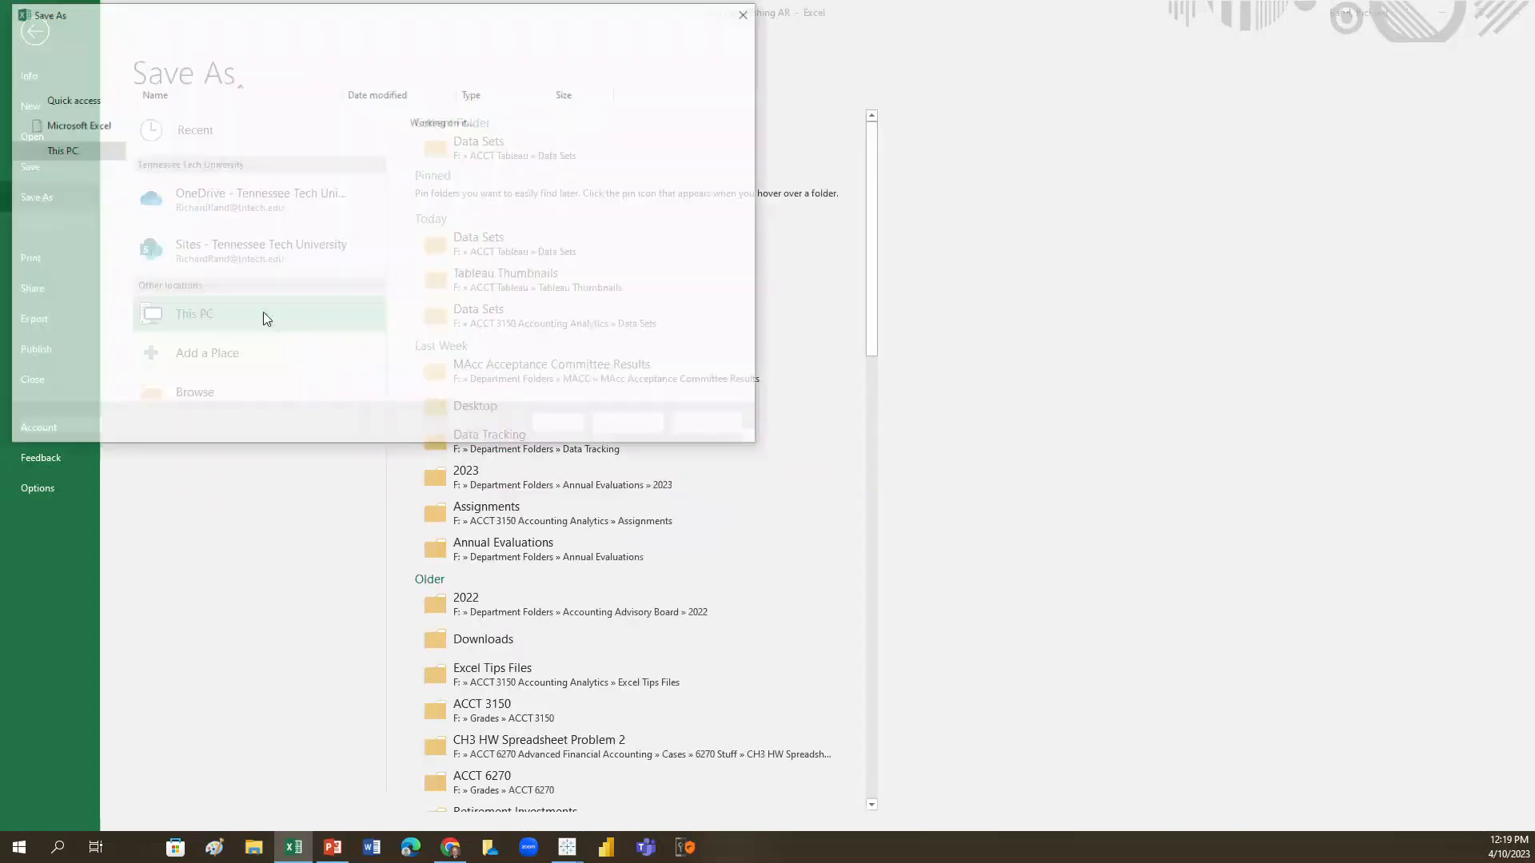
left_click(207, 323)
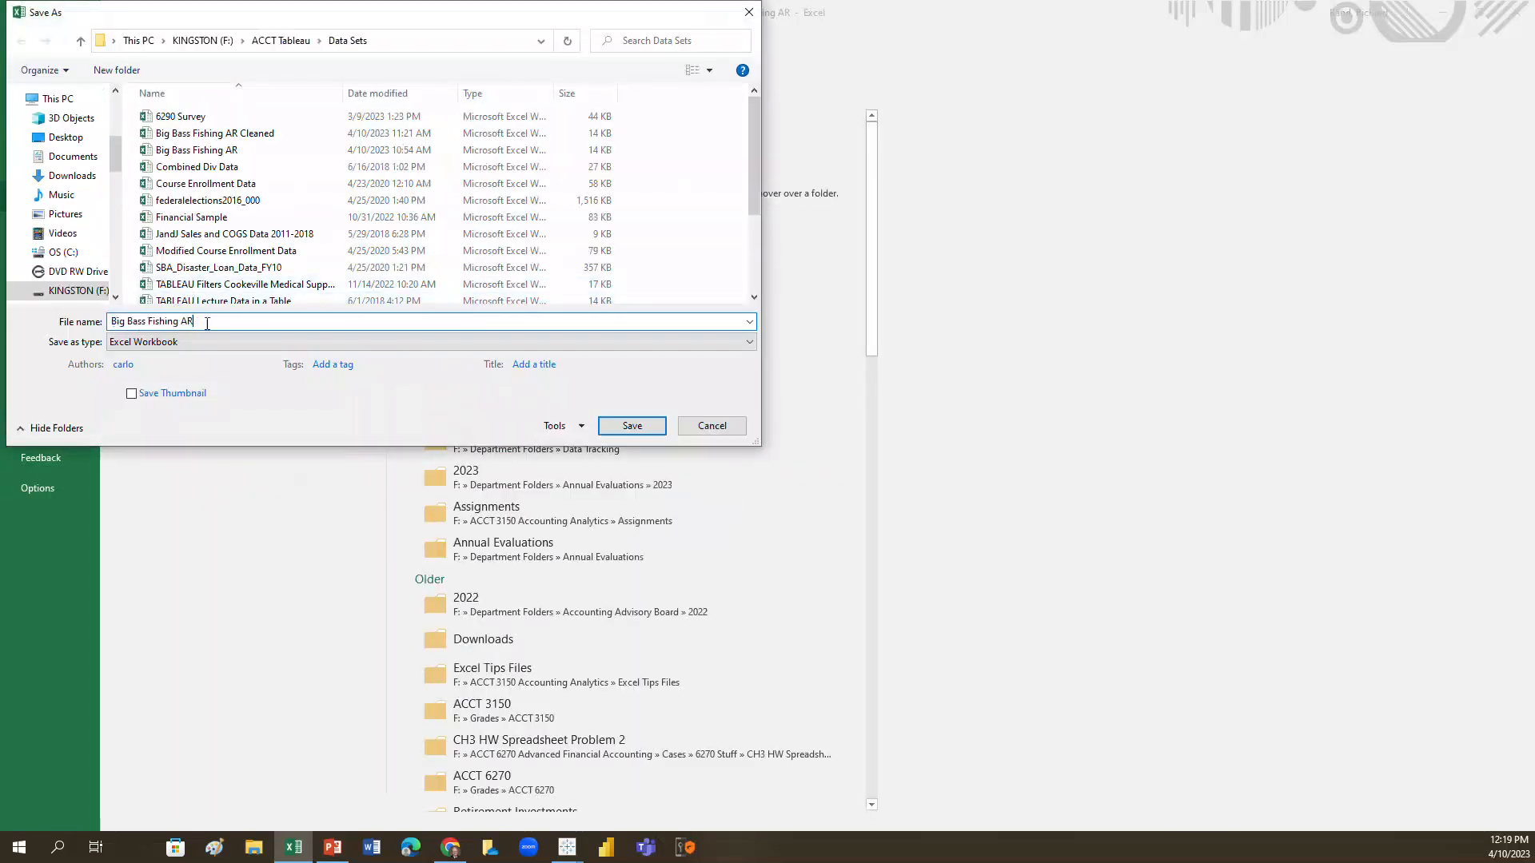
type("Cleaned")
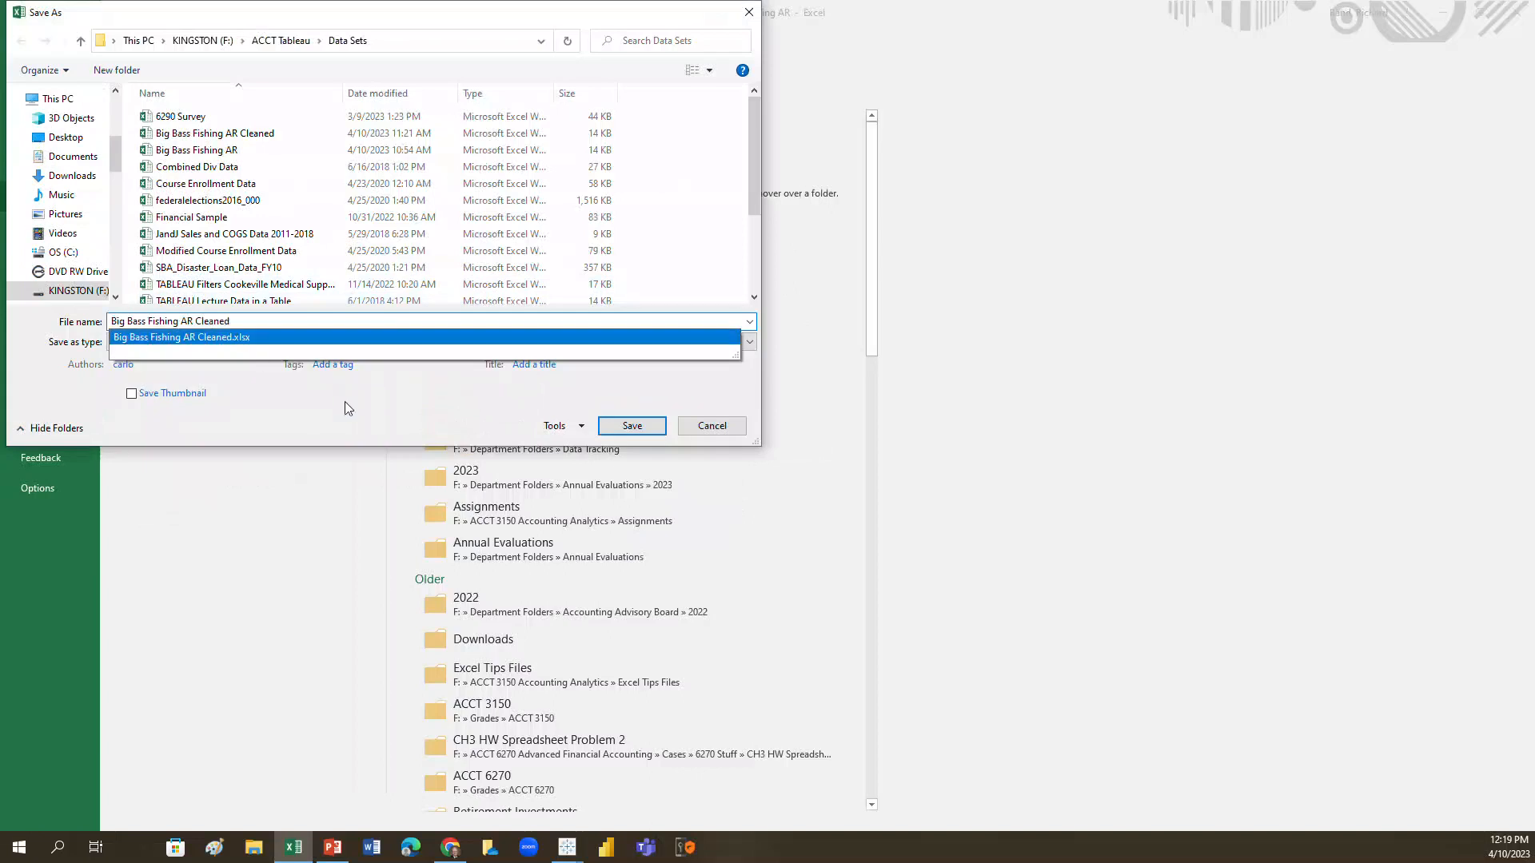
left_click(646, 432)
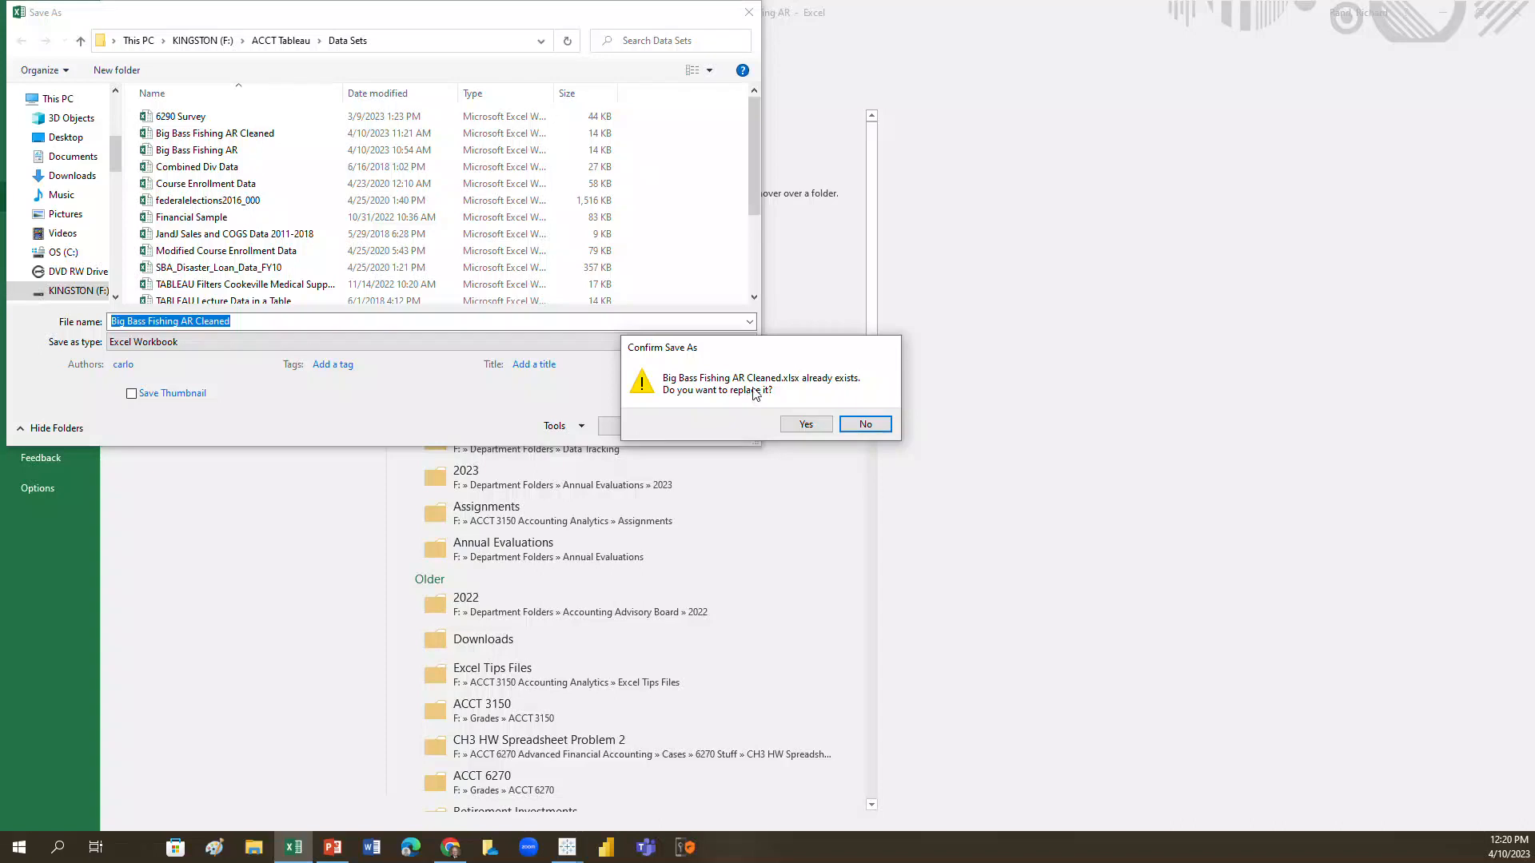
left_click(805, 424)
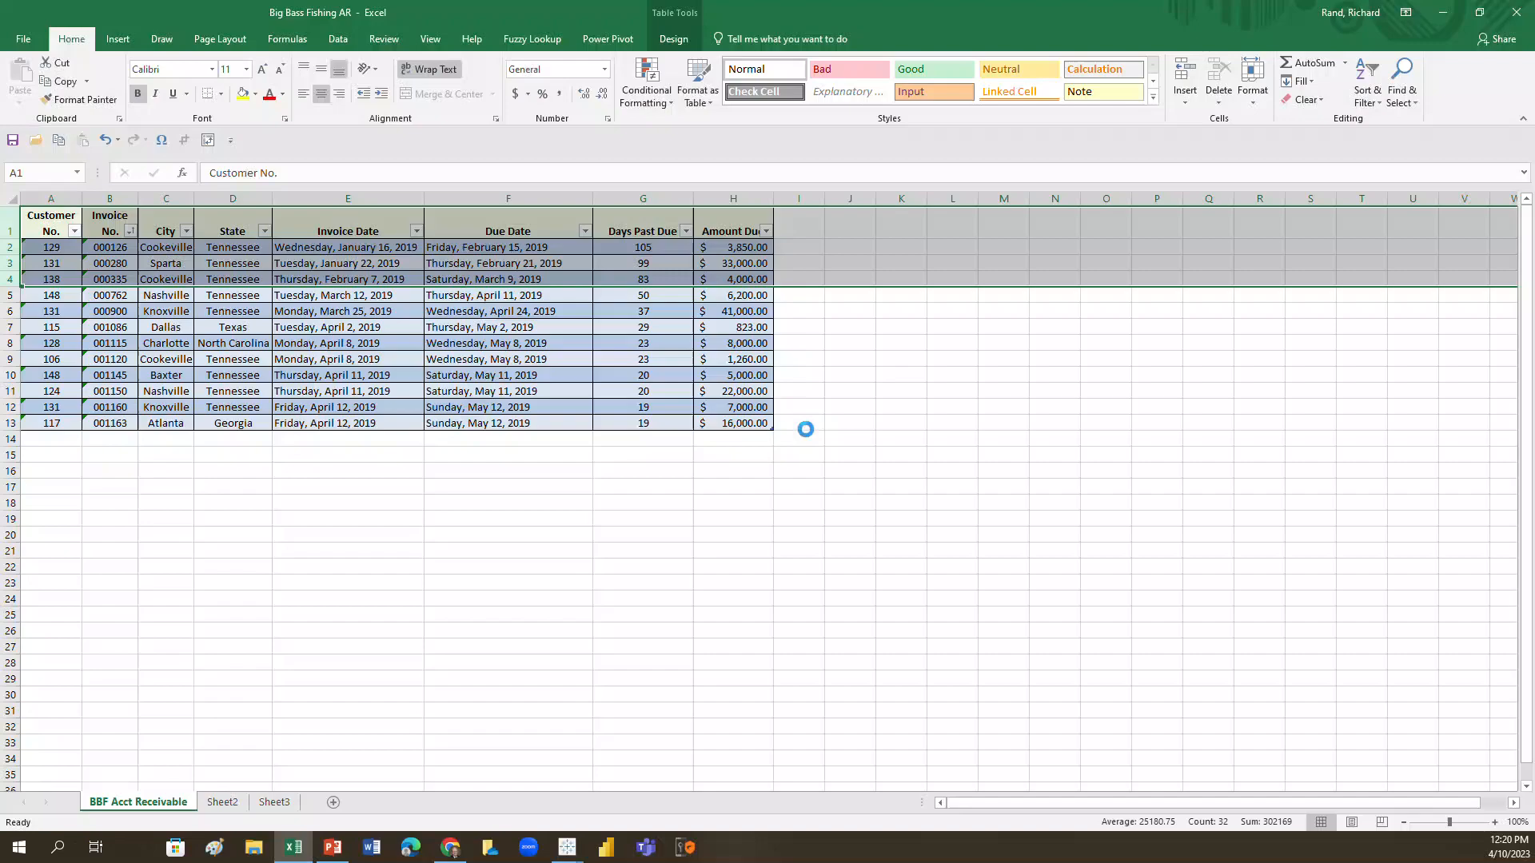
left_click(884, 375)
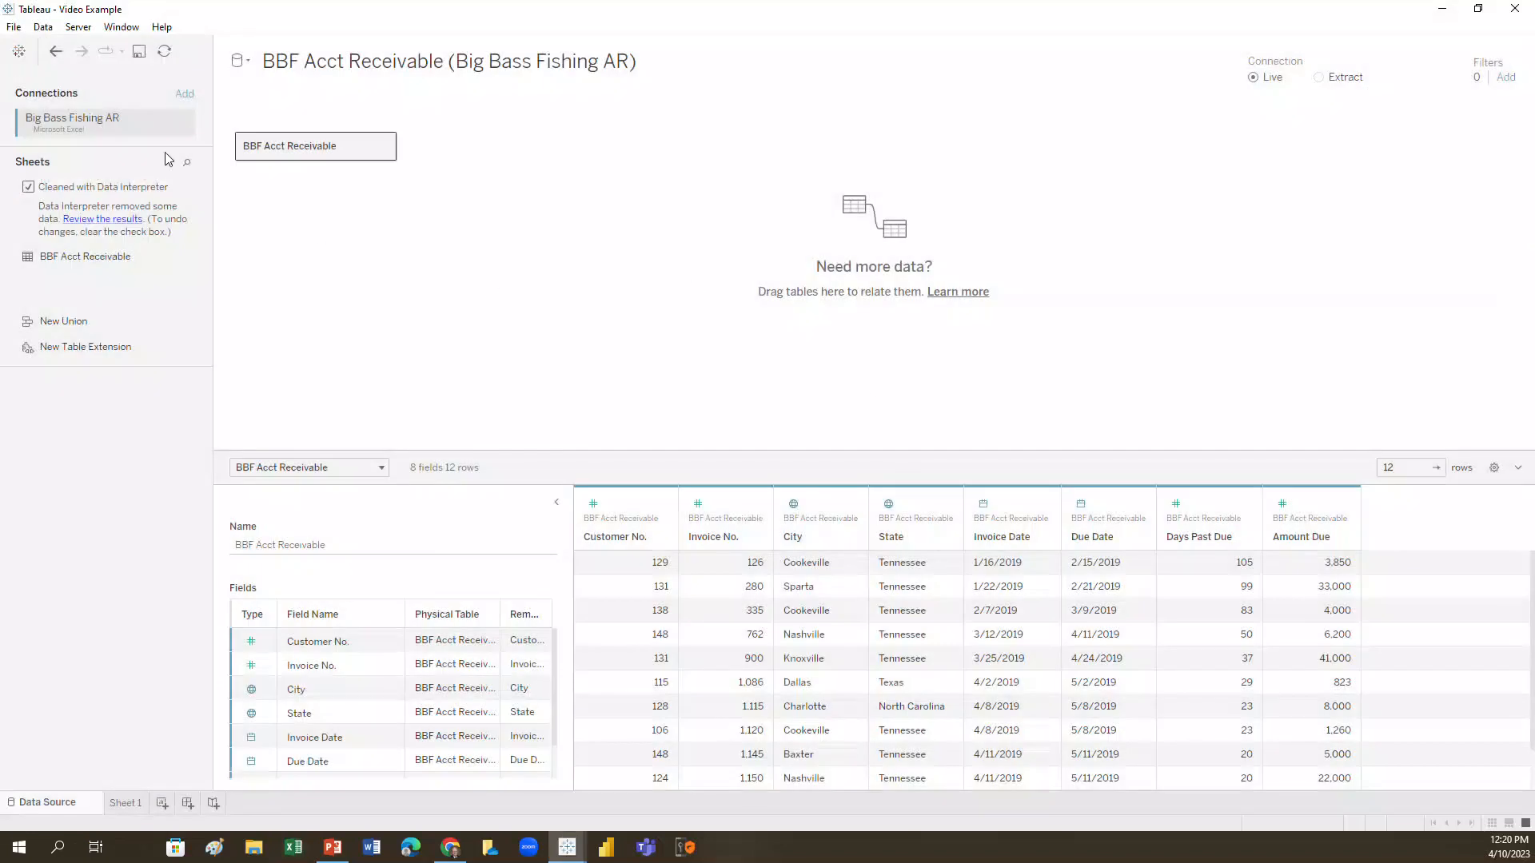
Step: Switch to Tableau, connect the Big Bass Fishing AR Cleaned workbook as a new Excel data source, and turn on the Data Interpreter
left_click(43, 27)
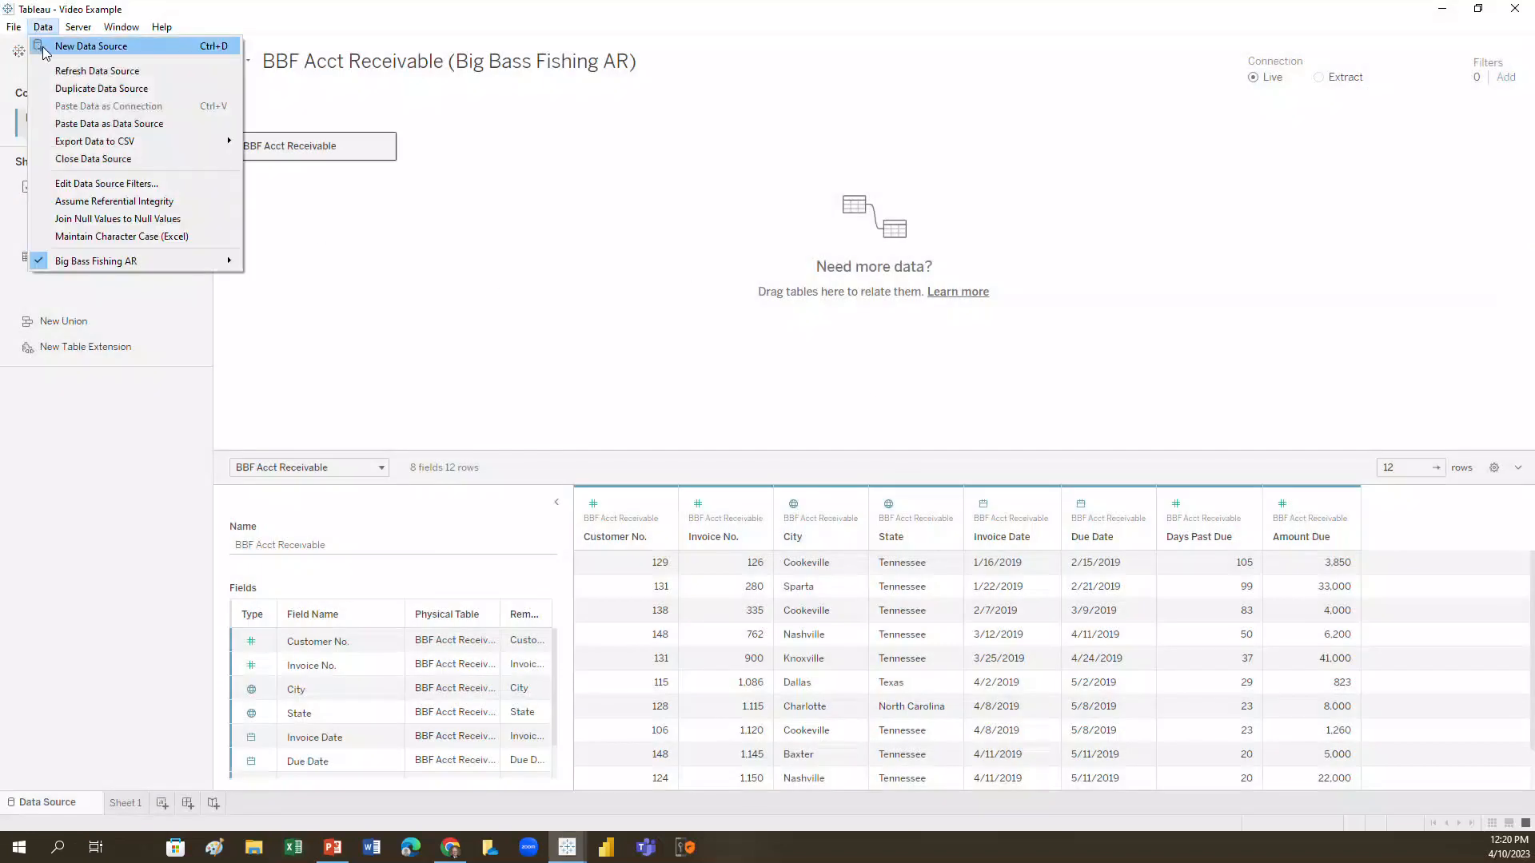
left_click(92, 46)
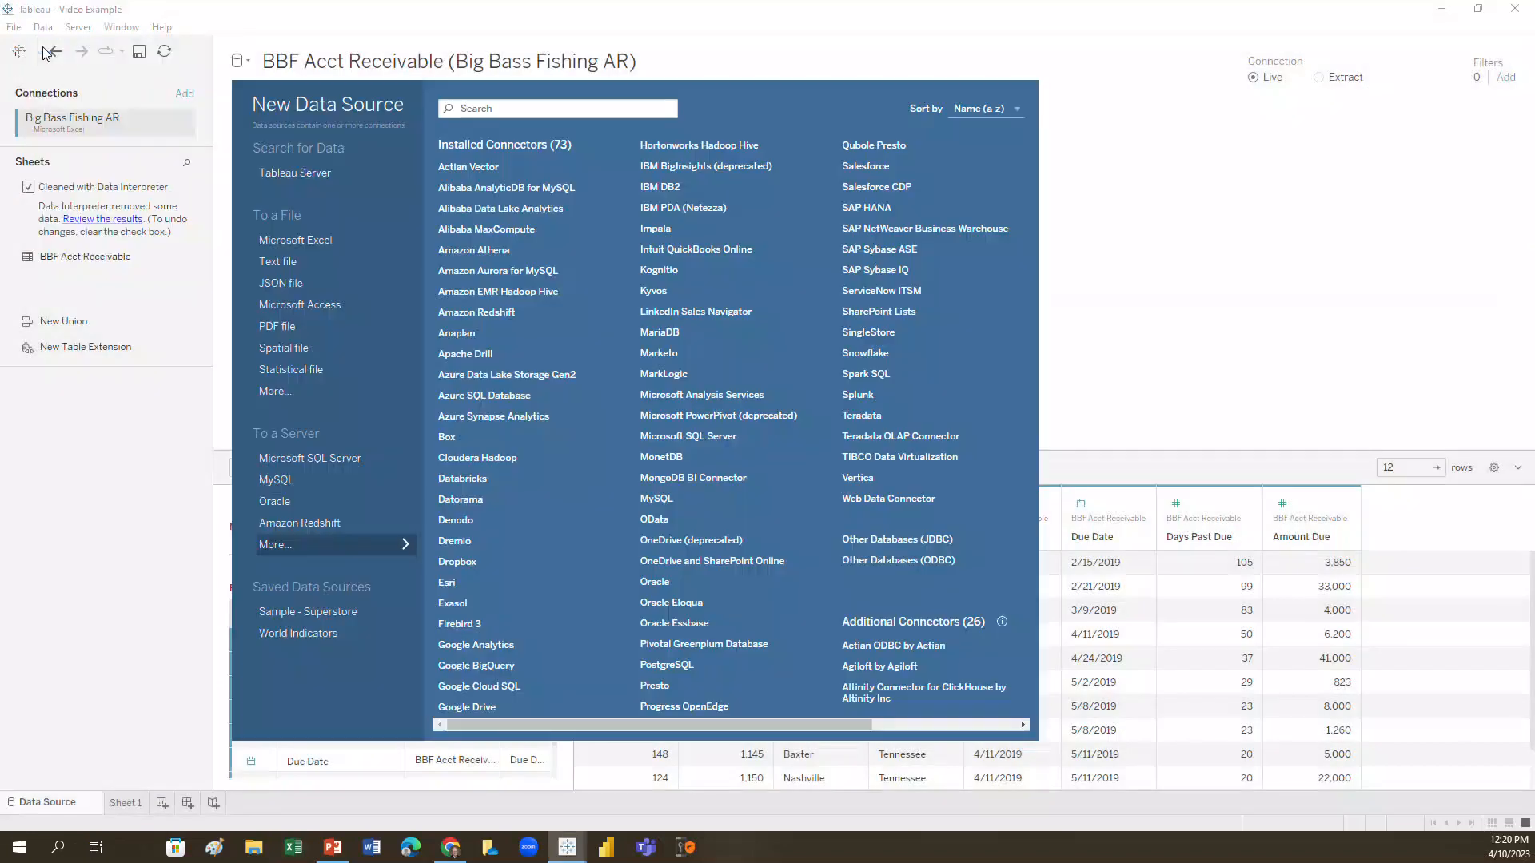
left_click(258, 241)
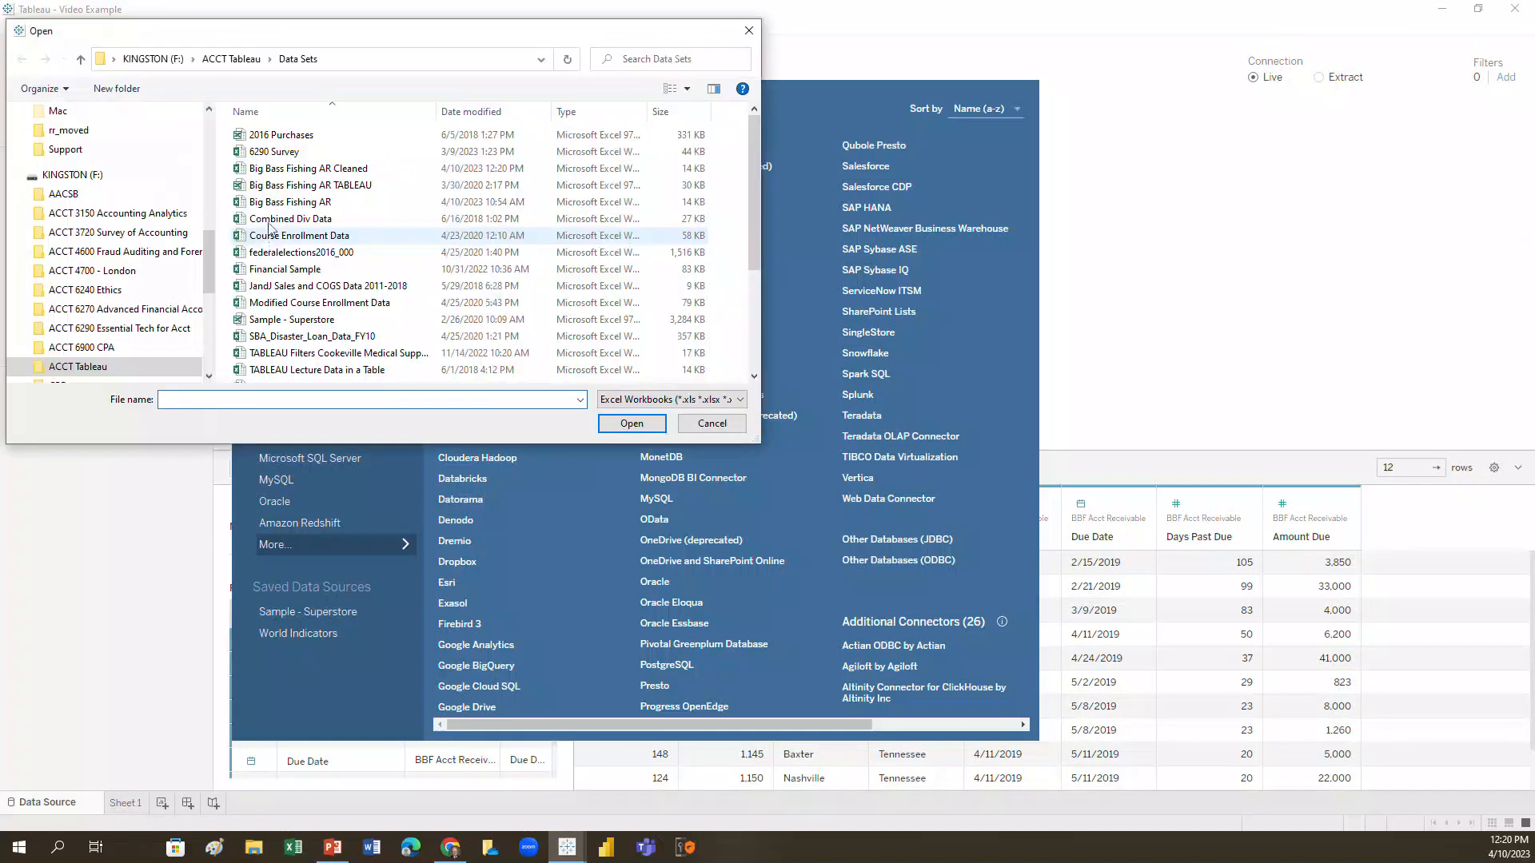
left_click(280, 170)
left_click(654, 422)
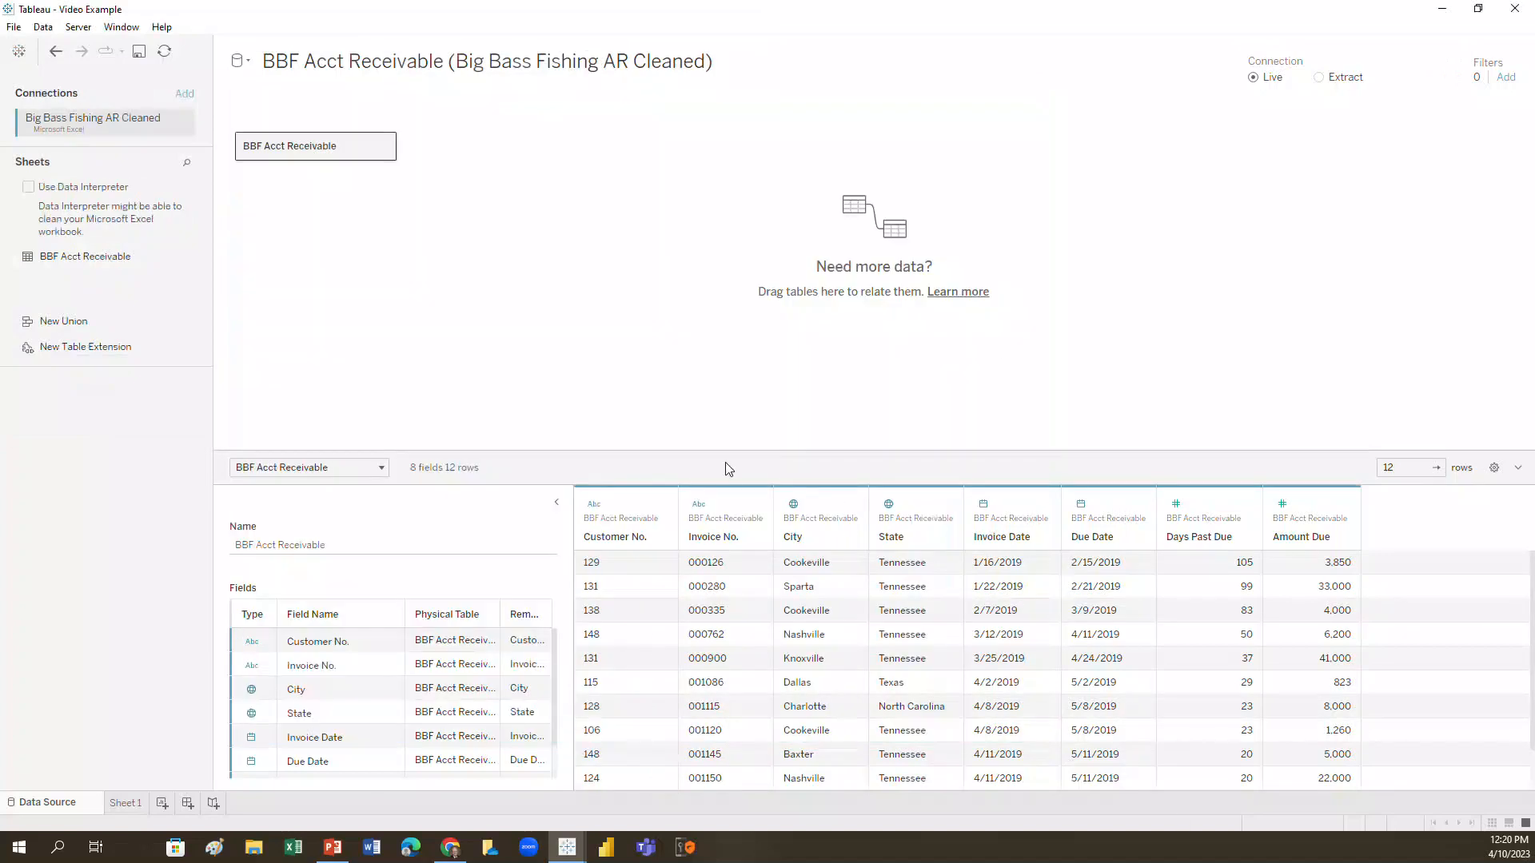
left_click(29, 187)
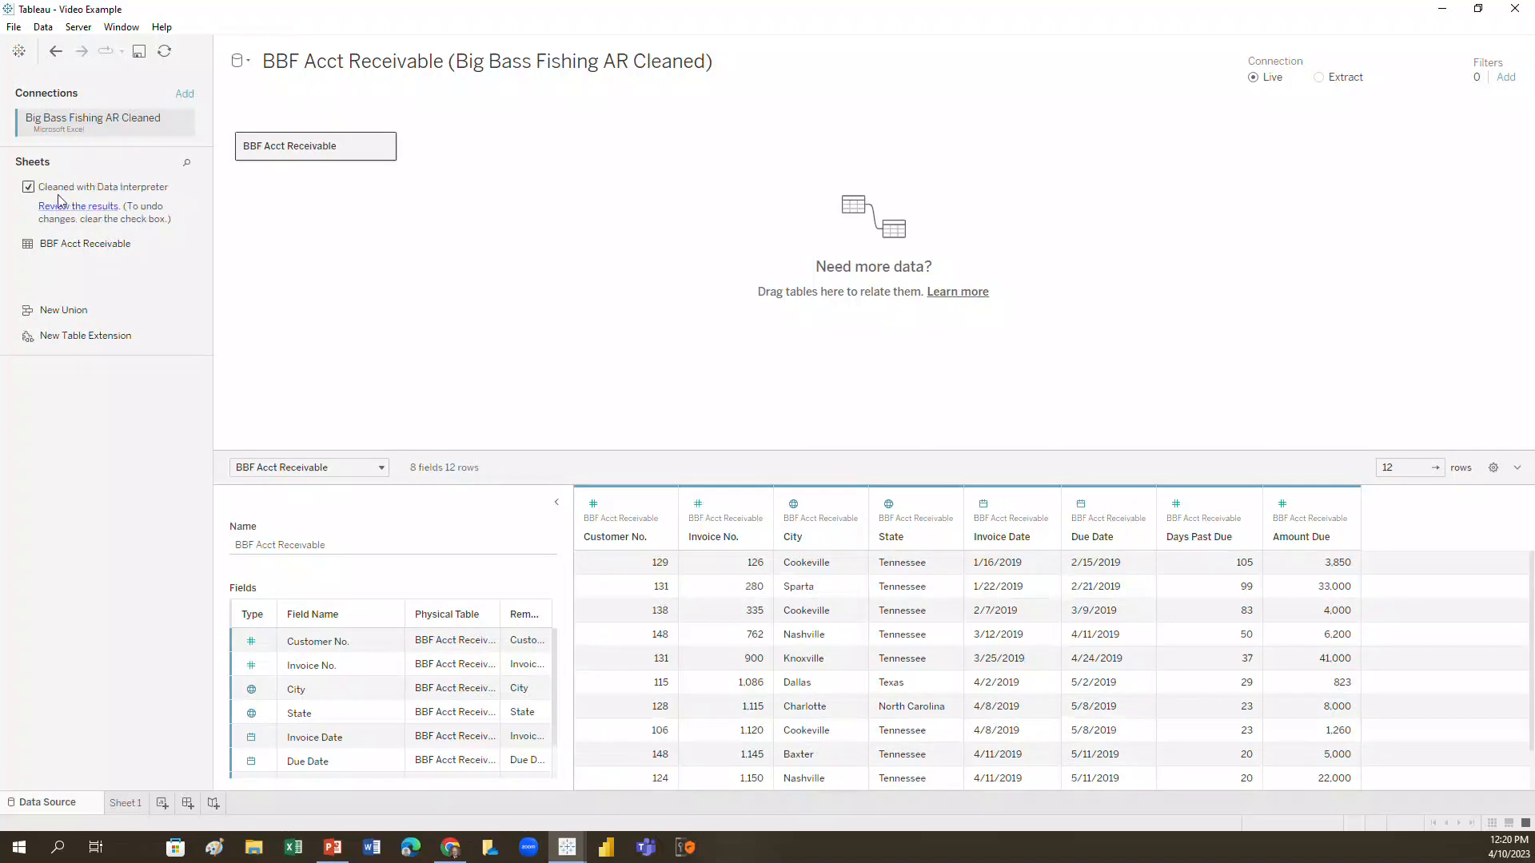
Step: Review the Data Interpreter results for the BBF Acct Receivable sheet, and close the results workbook
left_click(67, 207)
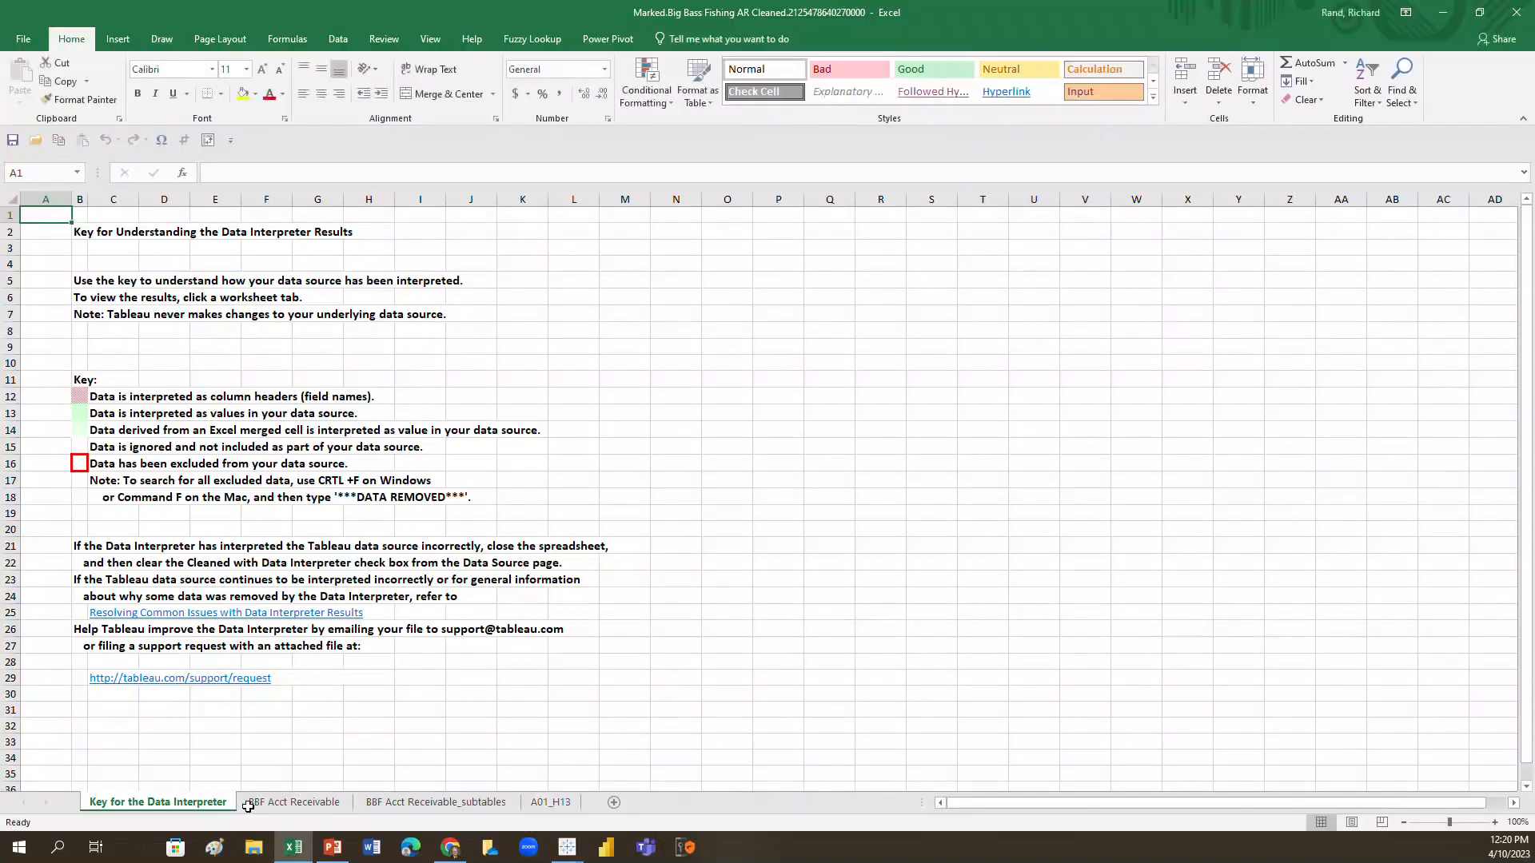
left_click(335, 806)
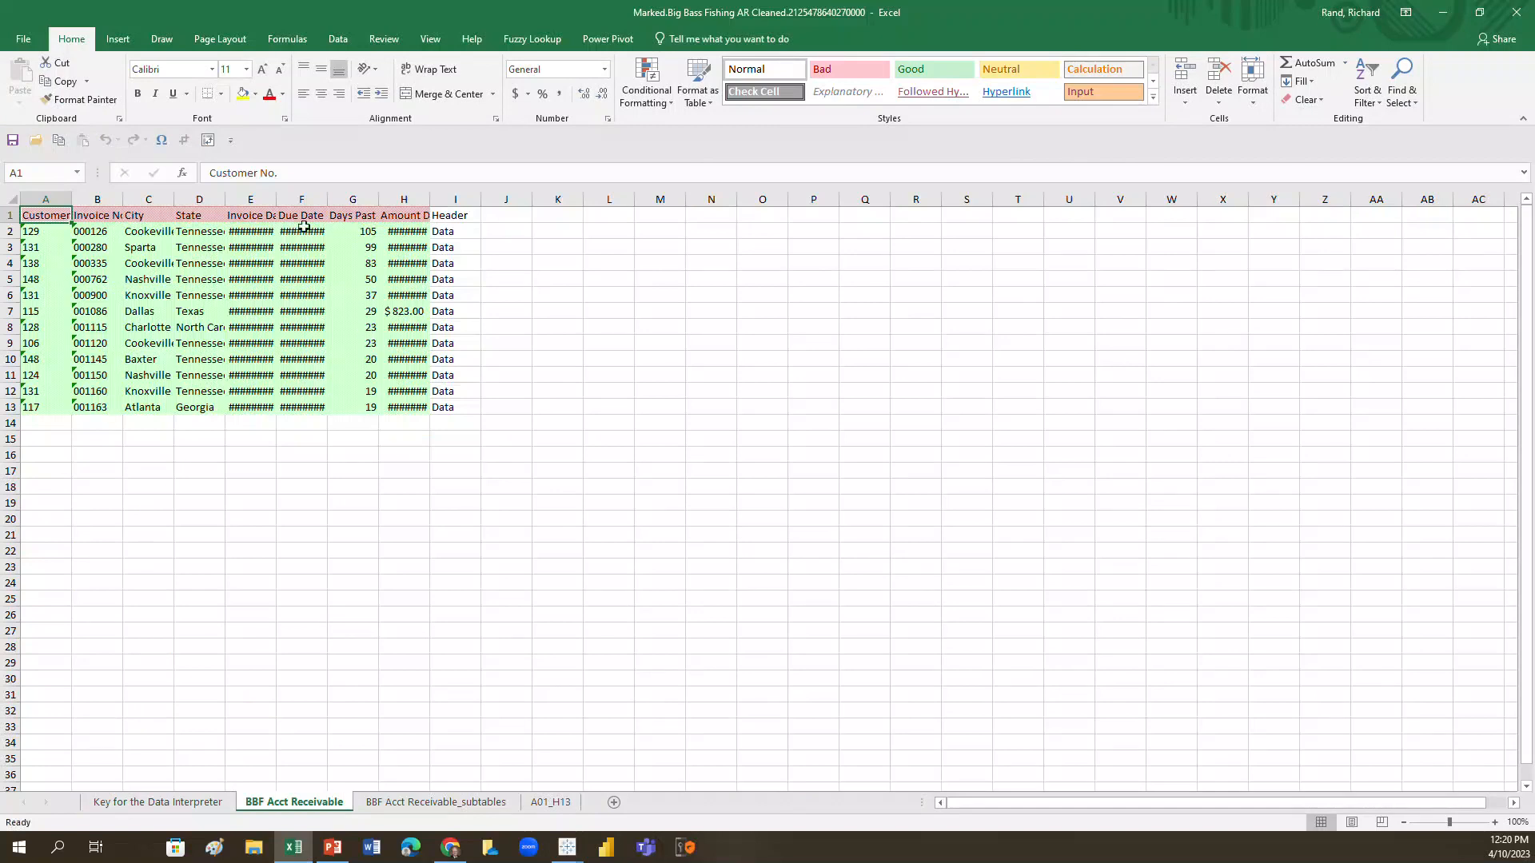
left_click(1515, 12)
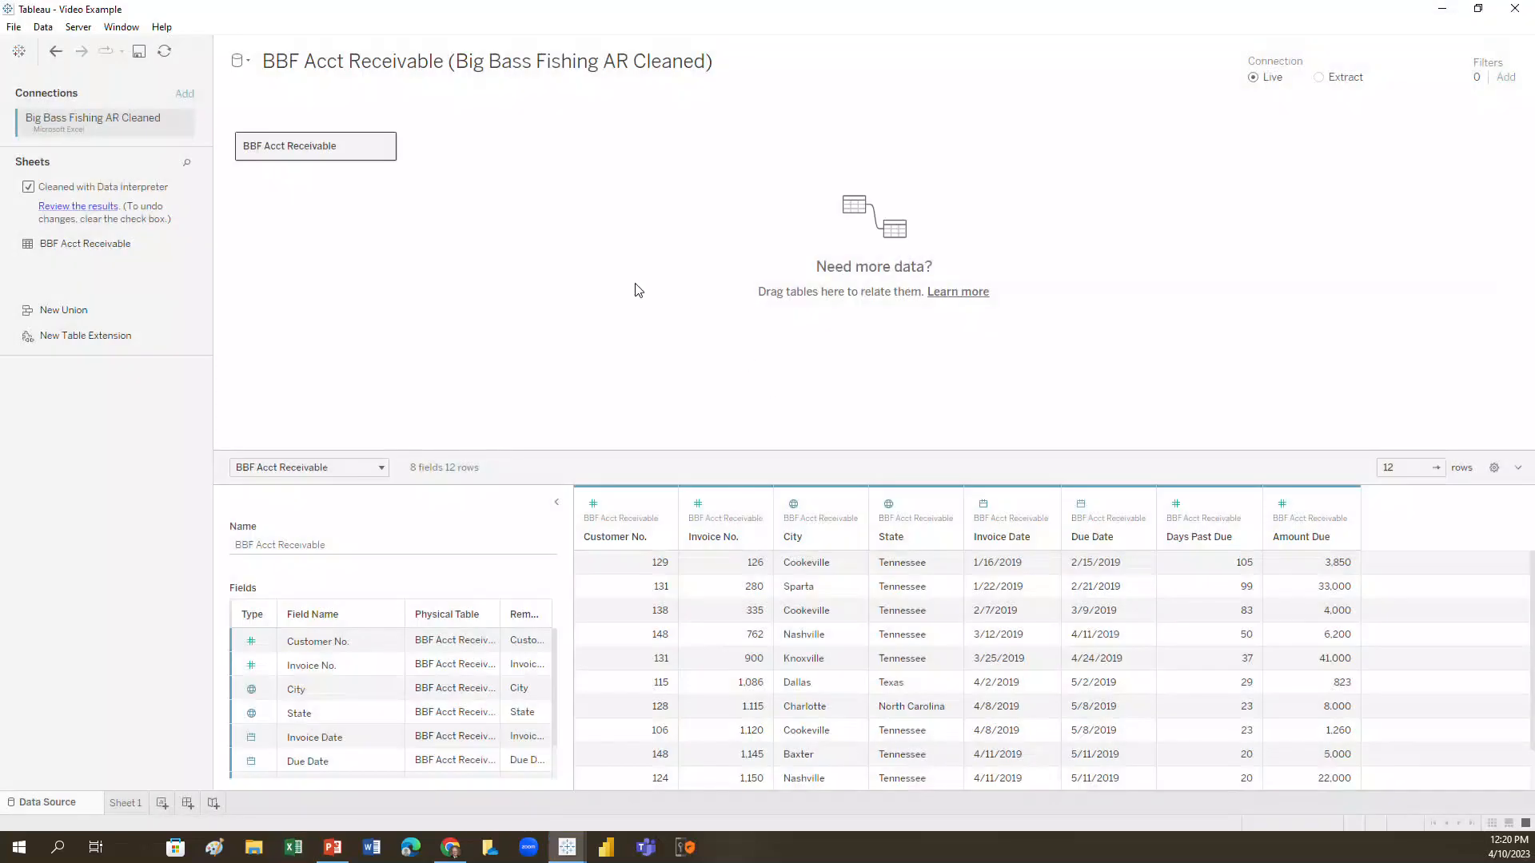